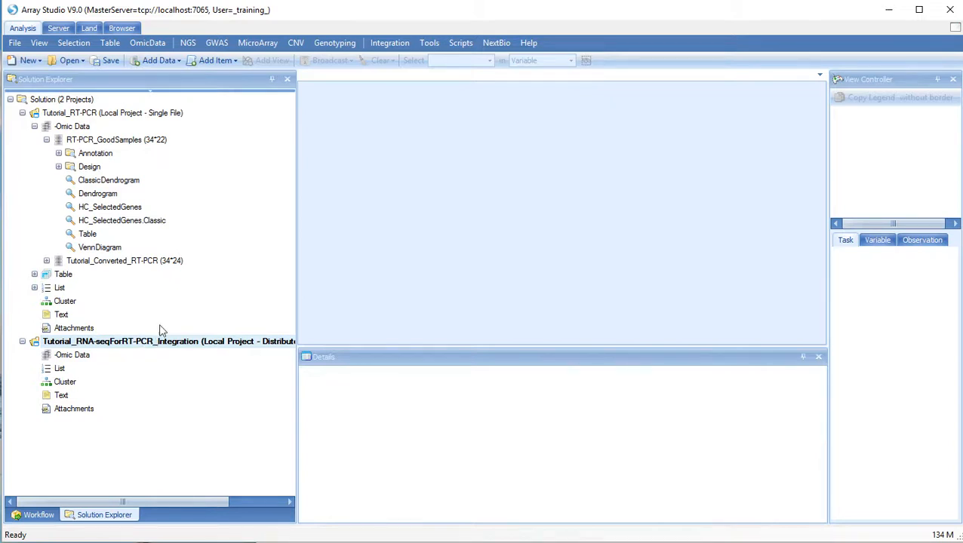
Import RNAseq_K562_MCF7.txt as expression data from a tab-delimited file with one variable per row, marking no columns as descriptive
{"action": "left_click", "coordinate": [172, 63]}
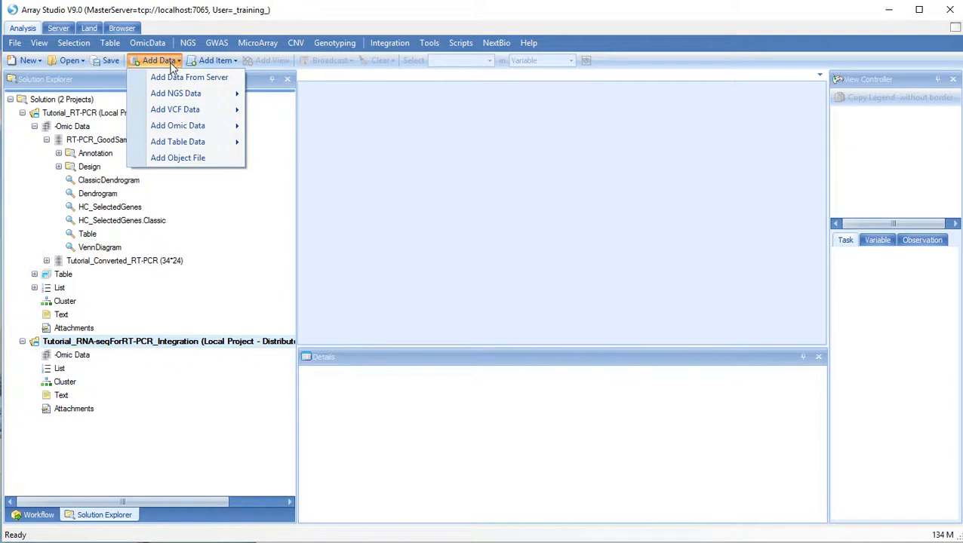
{"action": "mouse_move", "coordinate": [185, 133]}
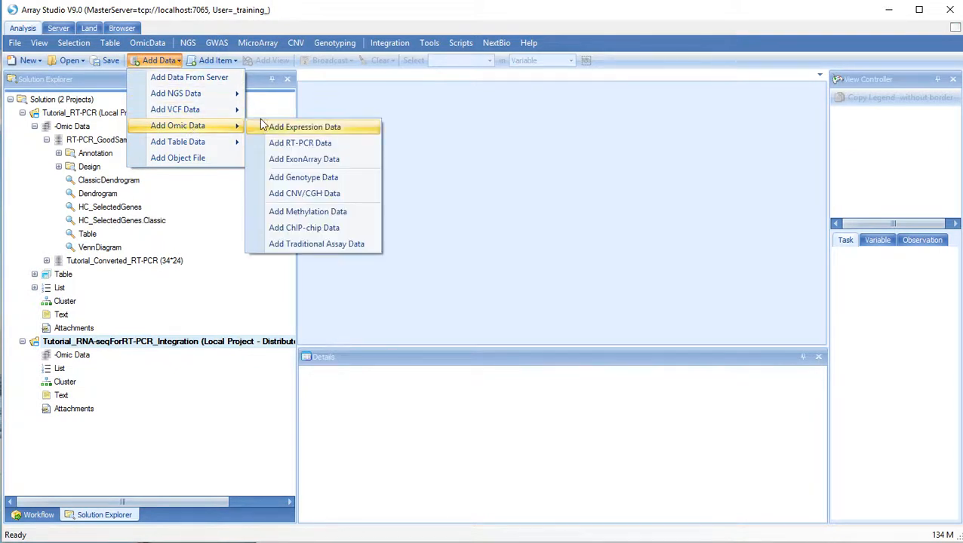
{"action": "left_click", "coordinate": [272, 132]}
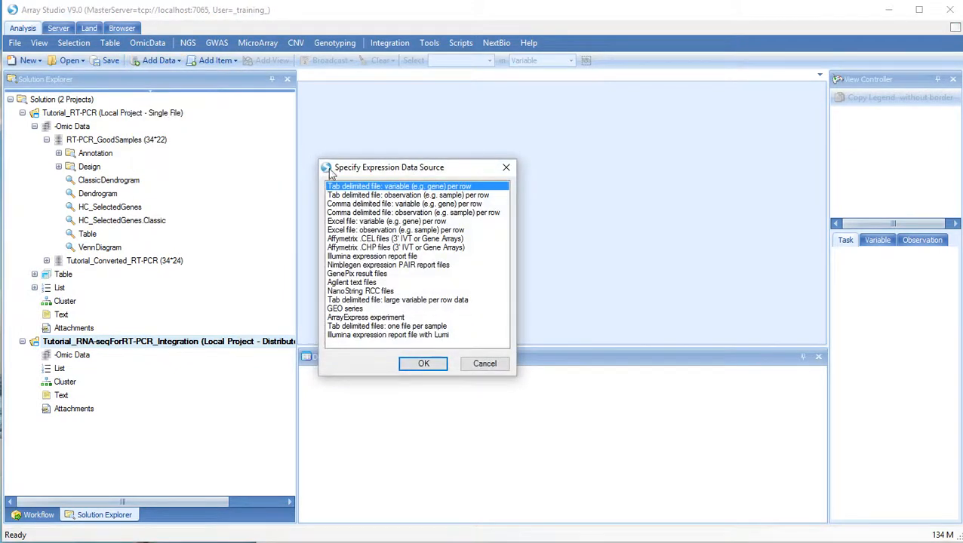
{"action": "left_click", "coordinate": [432, 367]}
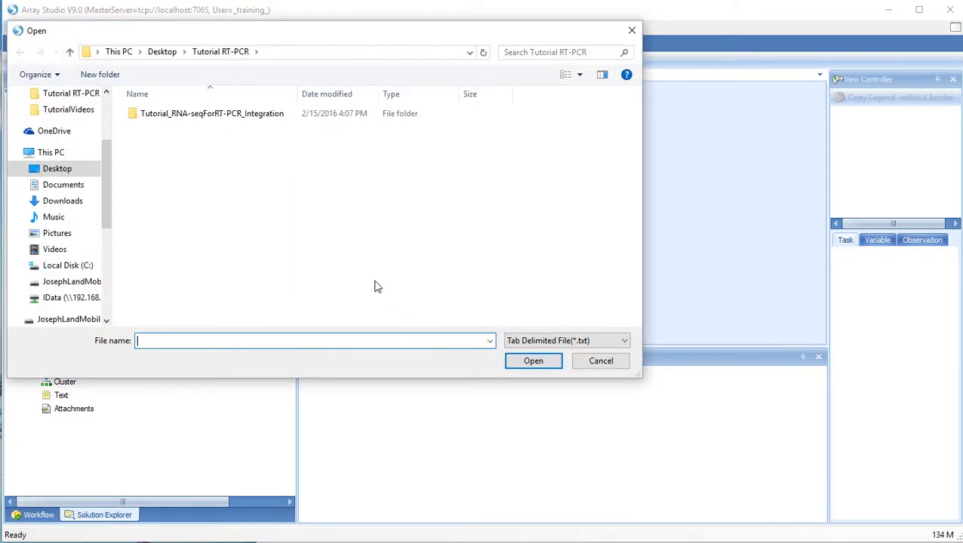
{"action": "double_click", "coordinate": [175, 115]}
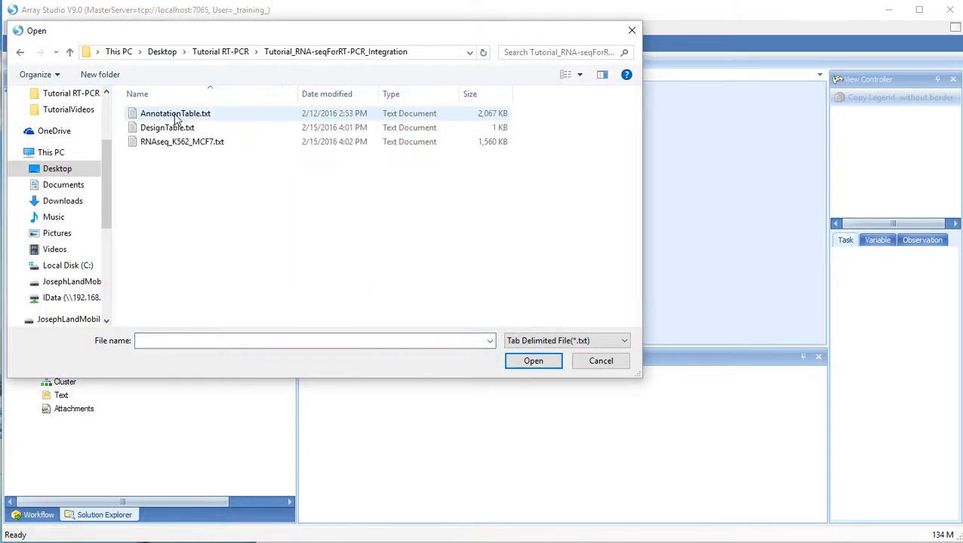
{"action": "left_click", "coordinate": [170, 148]}
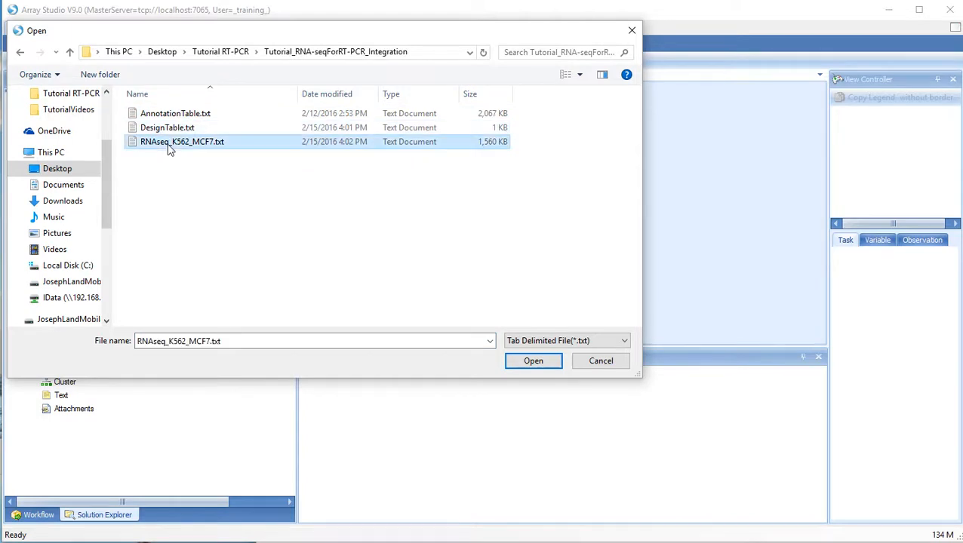
{"action": "left_click", "coordinate": [533, 363]}
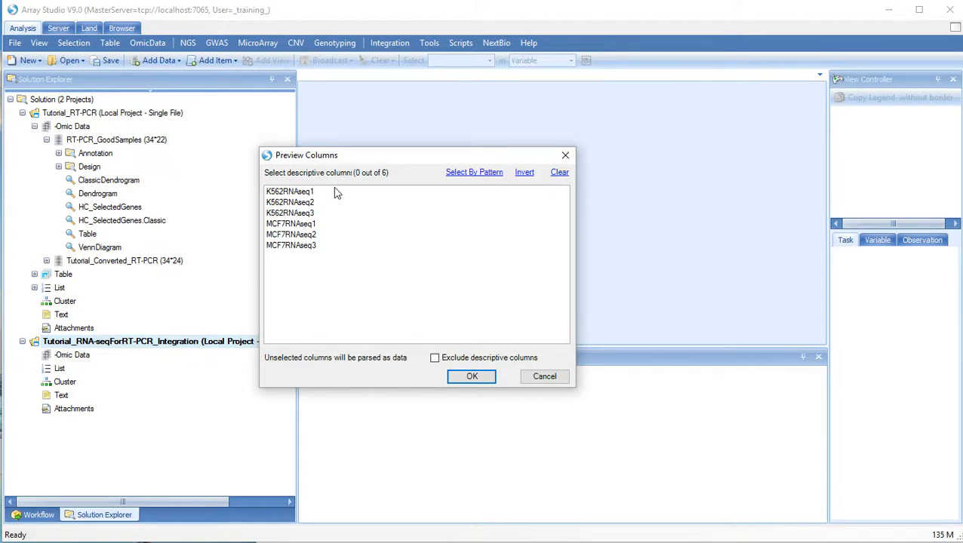
{"action": "left_click", "coordinate": [472, 377]}
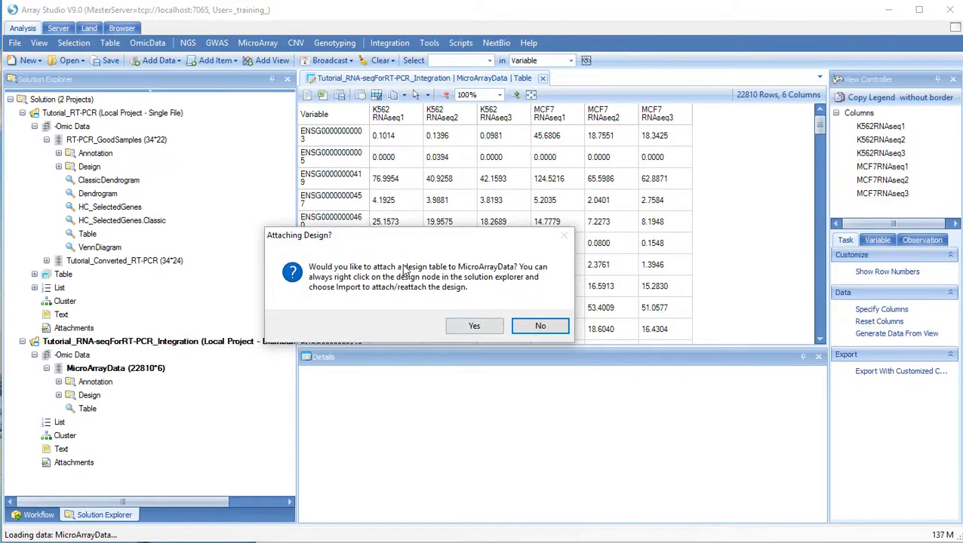
Attach the tab-delimited DesignTable.txt as the design table of MicroArrayData, leaving the covariate options unchecked
{"action": "left_click", "coordinate": [473, 325]}
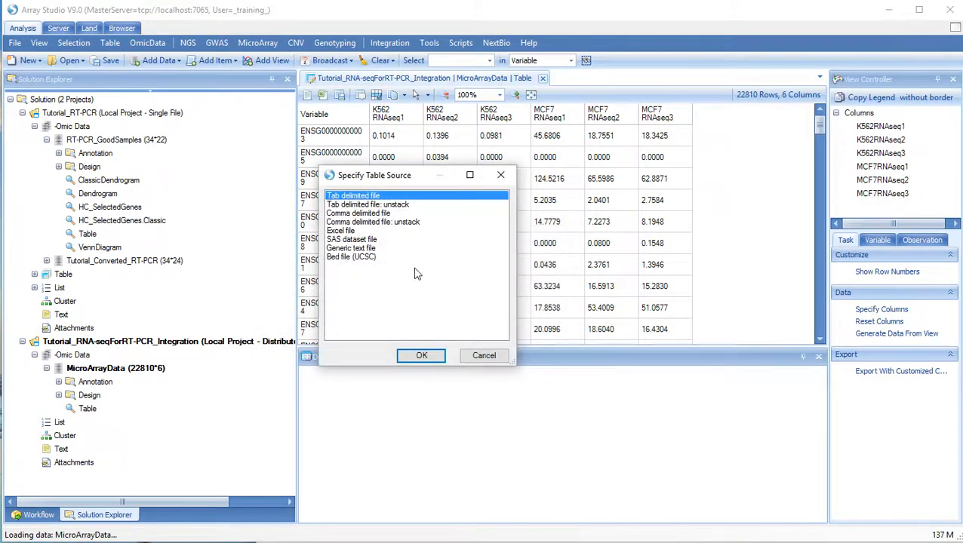
{"action": "left_click", "coordinate": [419, 354]}
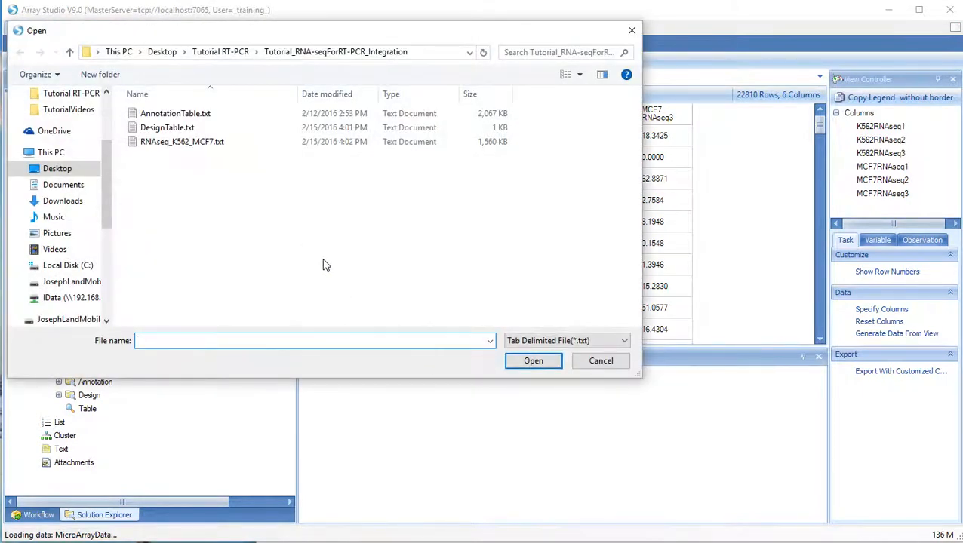
{"action": "left_click", "coordinate": [166, 128]}
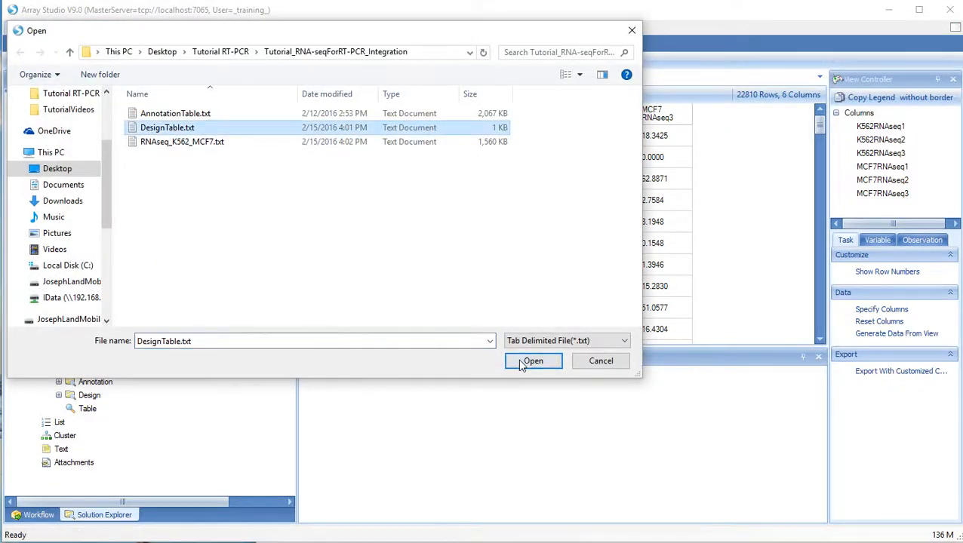
{"action": "left_click", "coordinate": [533, 361]}
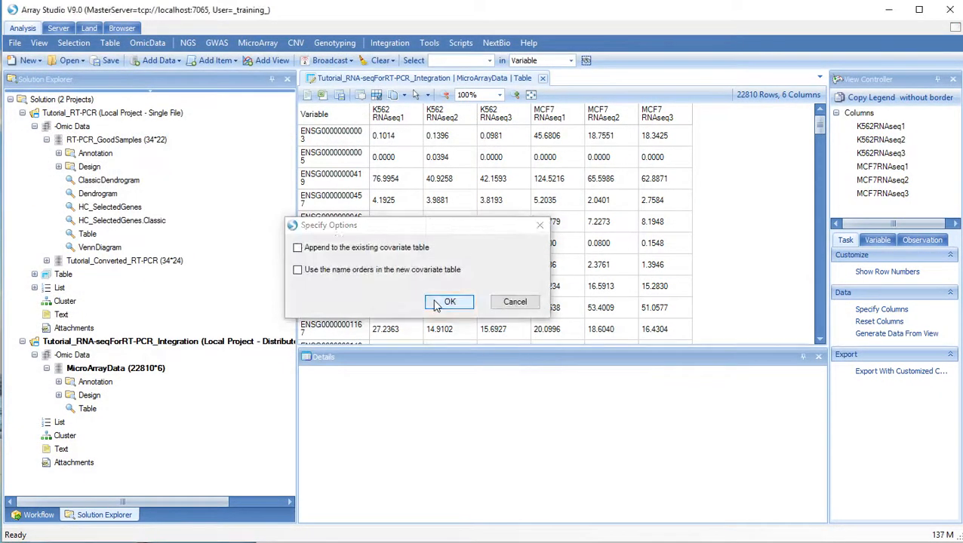
{"action": "left_click", "coordinate": [443, 311]}
Attach the tab-delimited AnnotationTable.txt as the annotation of MicroArrayData, leaving the covariate options unchecked
{"action": "left_click", "coordinate": [463, 330]}
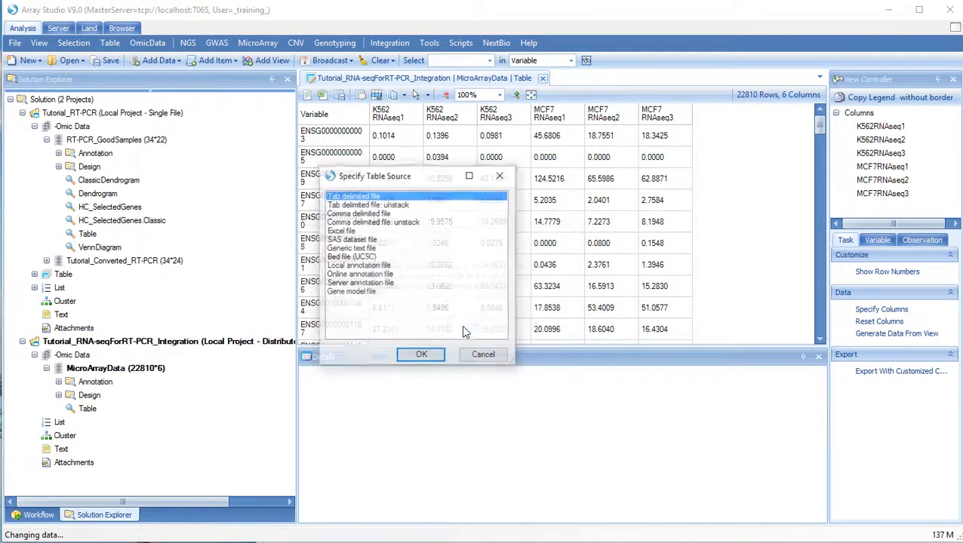
{"action": "left_click", "coordinate": [426, 355]}
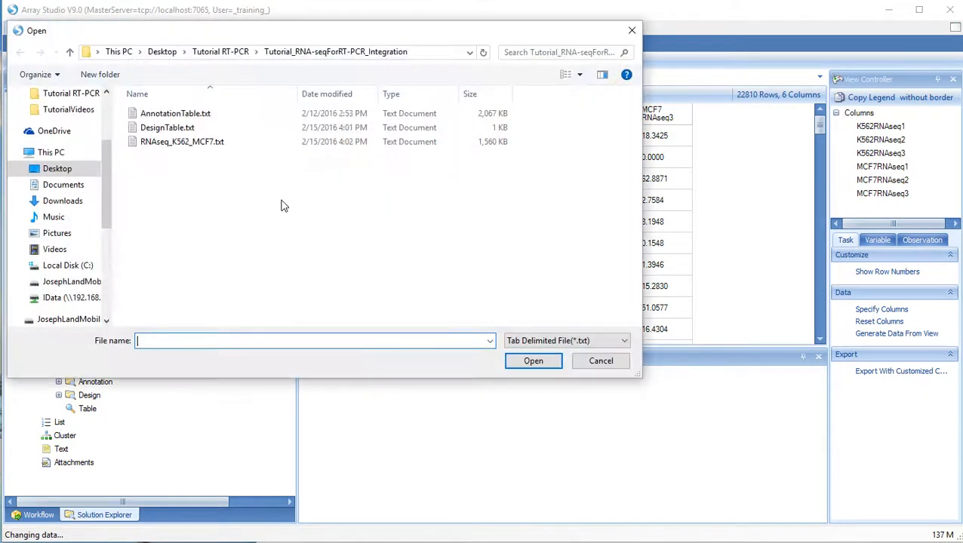
{"action": "left_click", "coordinate": [175, 113]}
{"action": "left_click", "coordinate": [534, 366]}
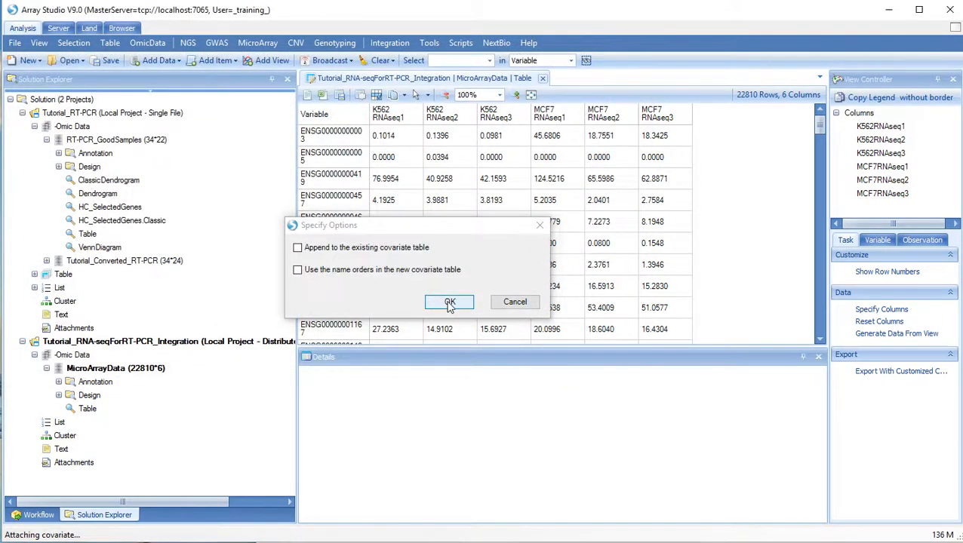
{"action": "left_click", "coordinate": [448, 306]}
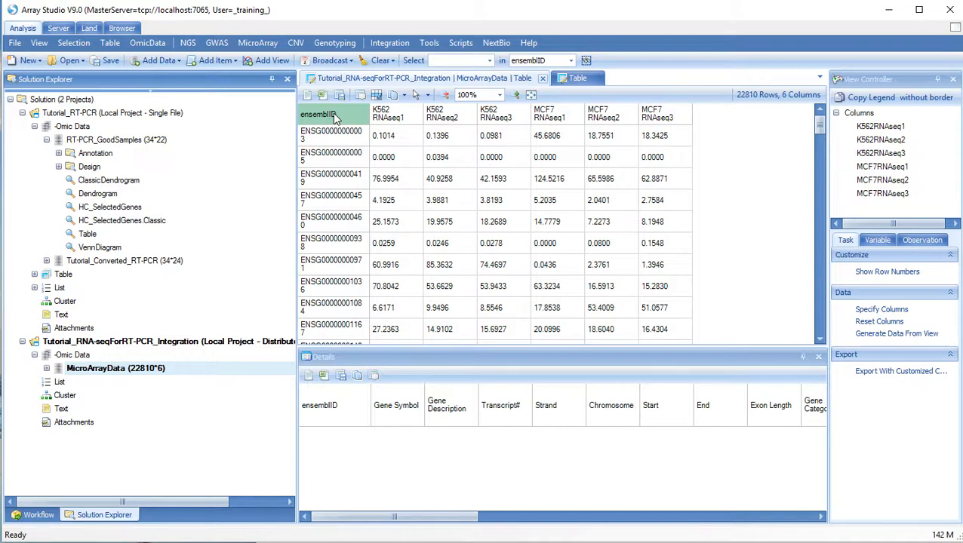
Examine the annotation and design tables of MicroArrayData, checking their ID columns
{"action": "left_click", "coordinate": [47, 369]}
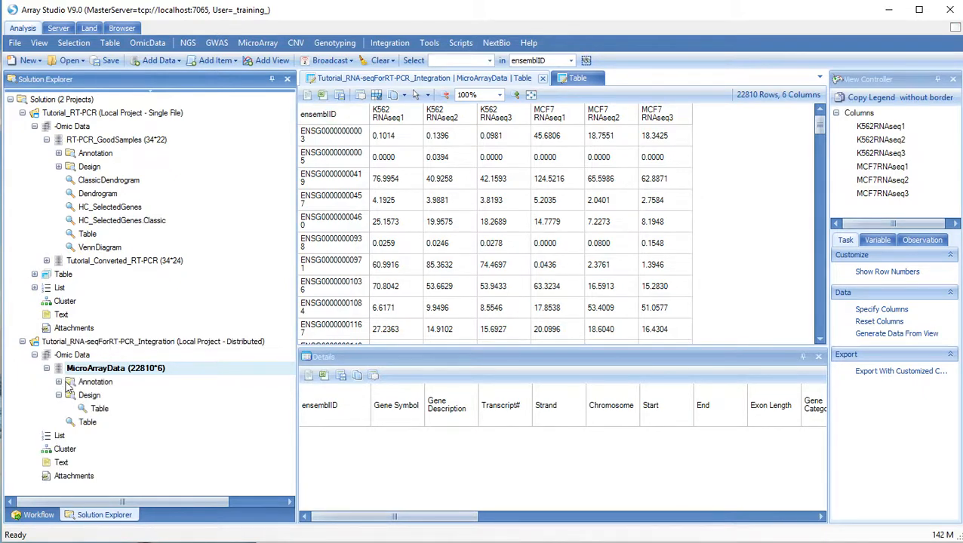
{"action": "left_click", "coordinate": [59, 382]}
{"action": "double_click", "coordinate": [98, 396]}
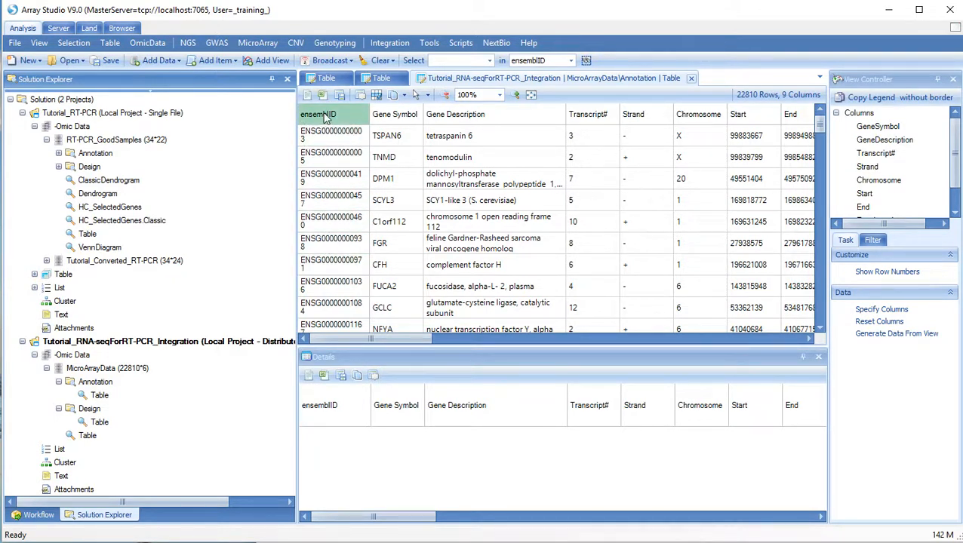
{"action": "double_click", "coordinate": [99, 422]}
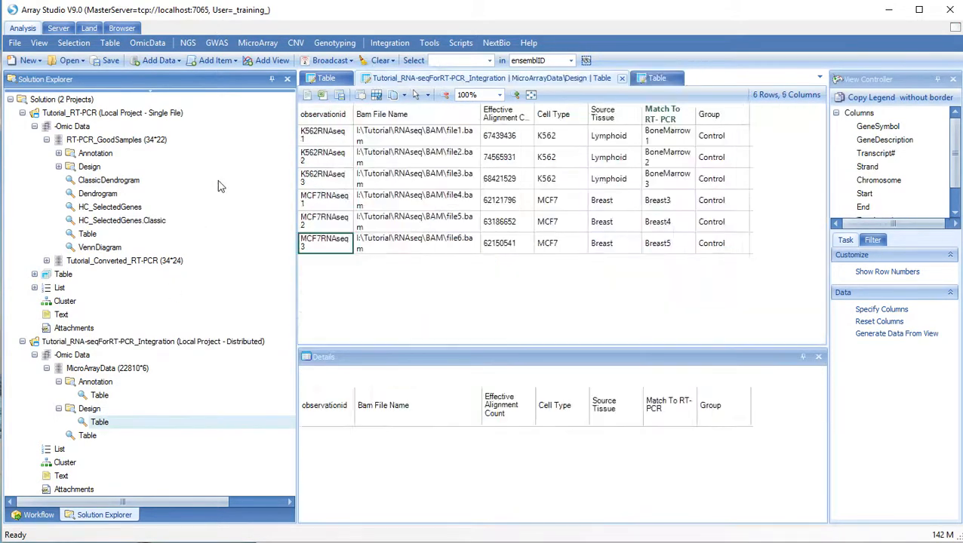
{"action": "left_click", "coordinate": [323, 114]}
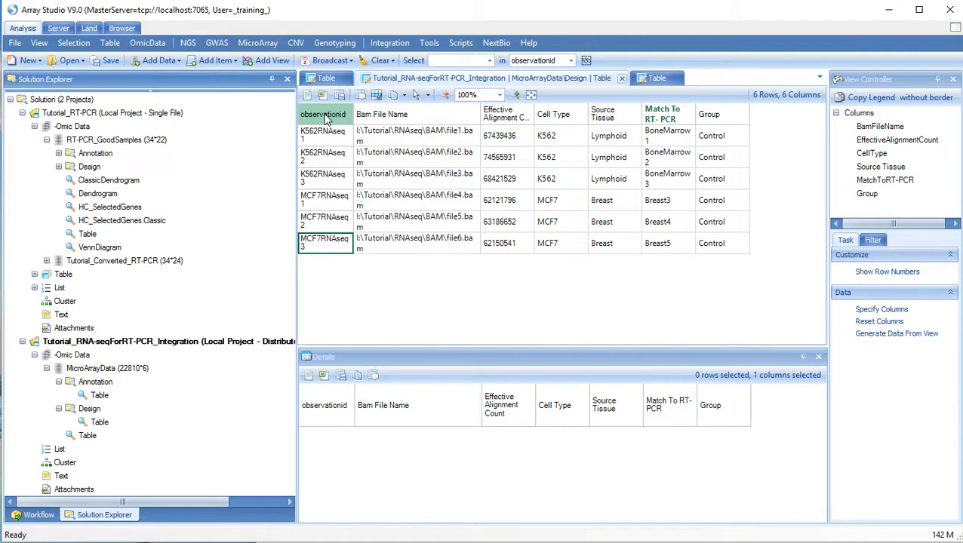
{"action": "left_click", "coordinate": [363, 114]}
Set up a microarray Transform of MicroArrayData using the Log2xPlus0_001 method on all variables and observations
{"action": "left_click", "coordinate": [265, 45]}
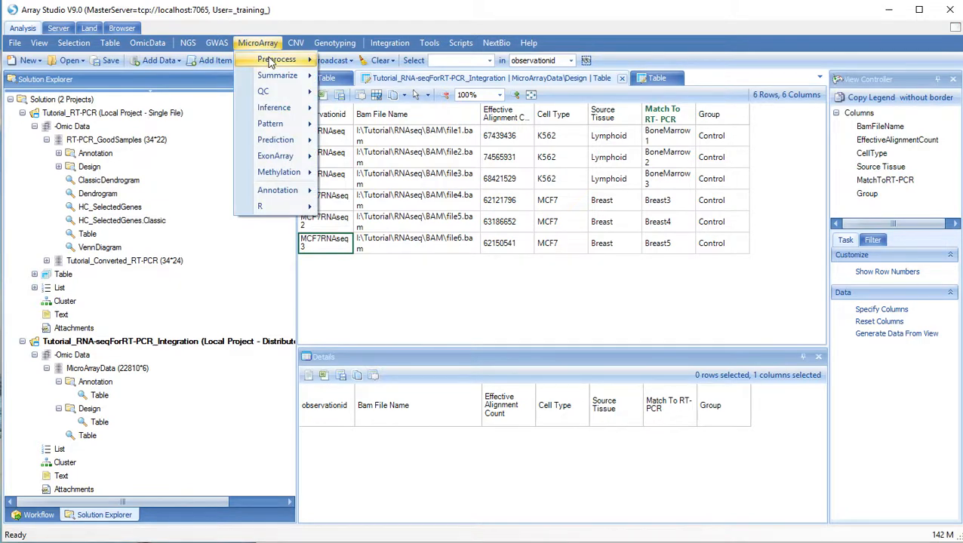
{"action": "mouse_move", "coordinate": [274, 64]}
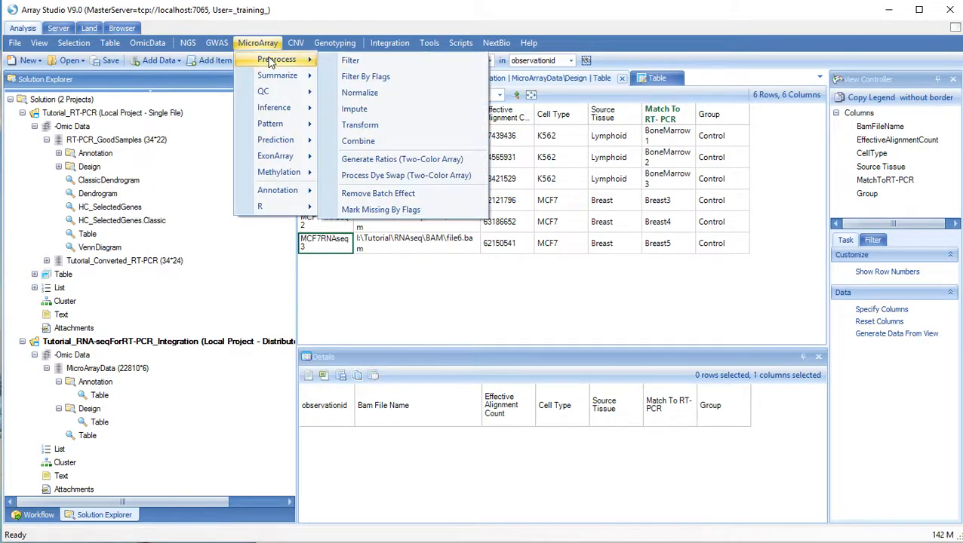
{"action": "left_click", "coordinate": [381, 130]}
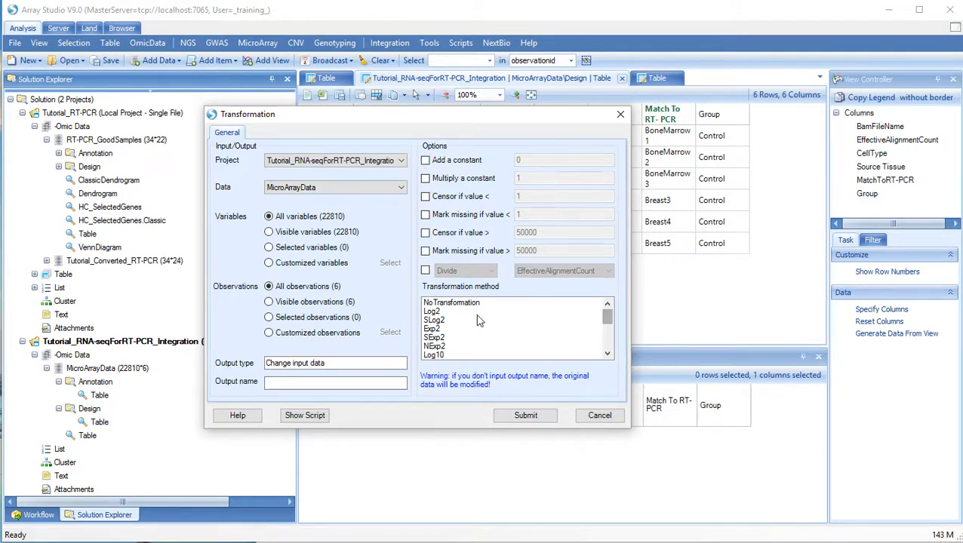
{"action": "left_click_drag", "start_coordinate": [607, 316], "coordinate": [605, 343]}
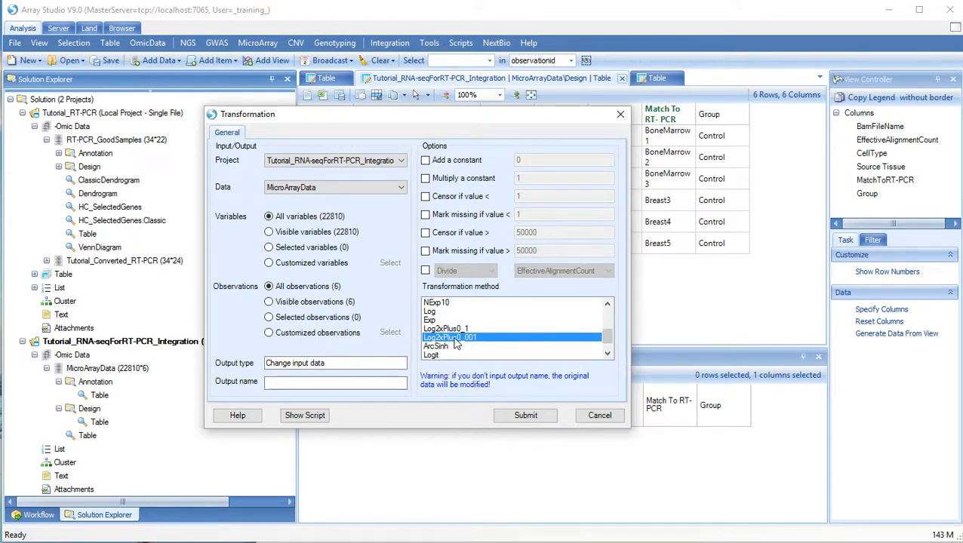
Name the transformation output Tutorial_RNAseq.FPKM.UQ.Log2 and run the transformation
{"action": "left_click", "coordinate": [370, 383]}
{"action": "type", "text": "T"}
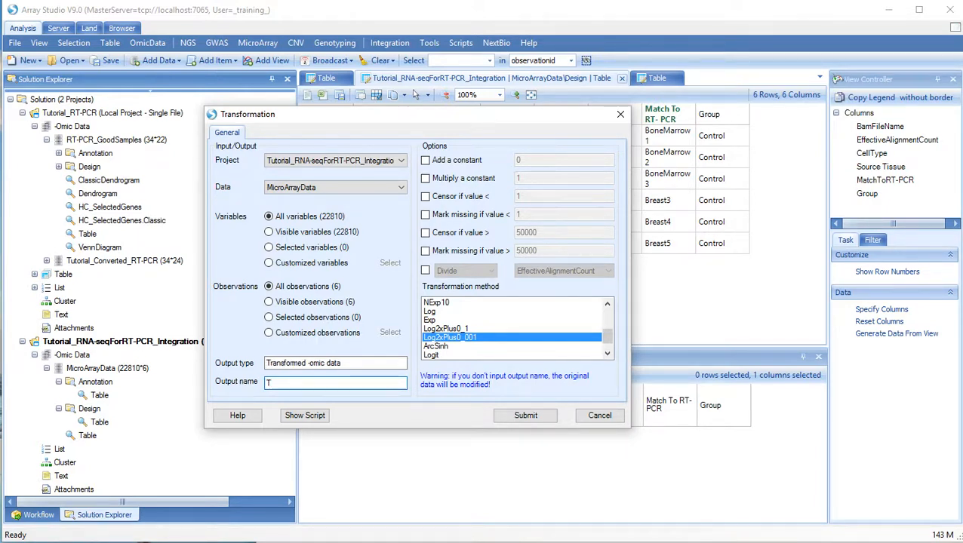
{"action": "type", "text": "utorial_RNAs"}
{"action": "type", "text": "eq.U"}
{"action": "type", "text": "Q"}
{"action": "type", "text": "FPKM."}
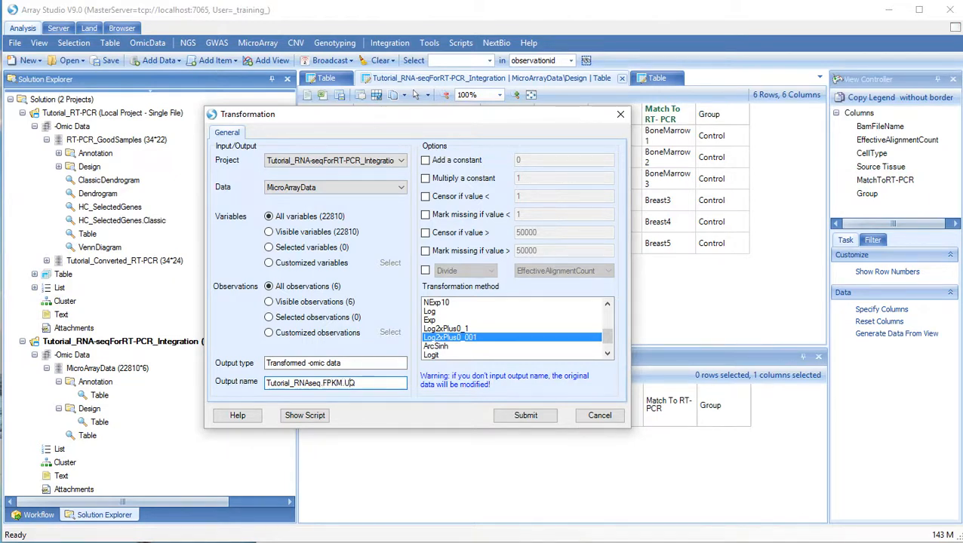
{"action": "type", "text": "Log2"}
{"action": "left_click", "coordinate": [526, 416]}
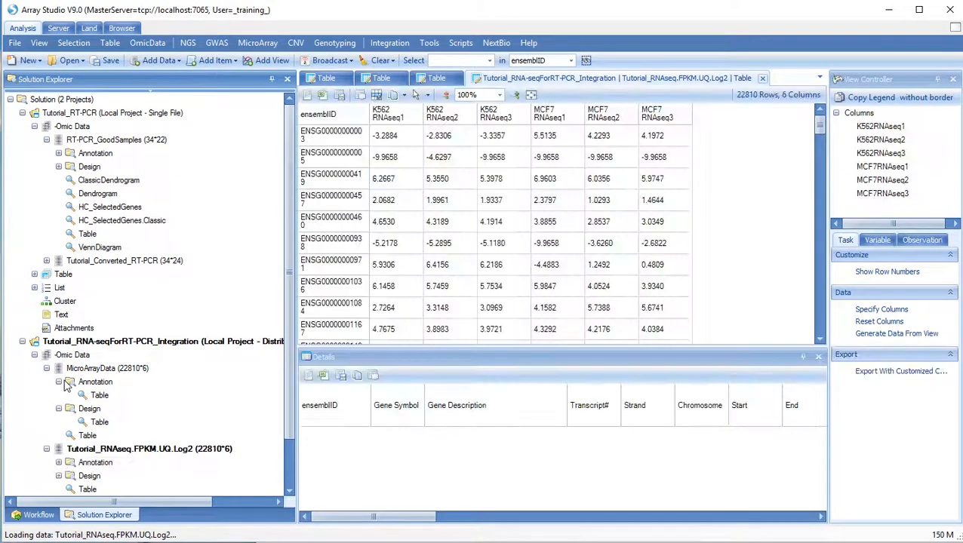
Copy the Tutorial_RNAseq.FPKM.UQ.Log2 data object into the Tutorial_RT-PCR project
{"action": "right_click", "coordinate": [73, 453]}
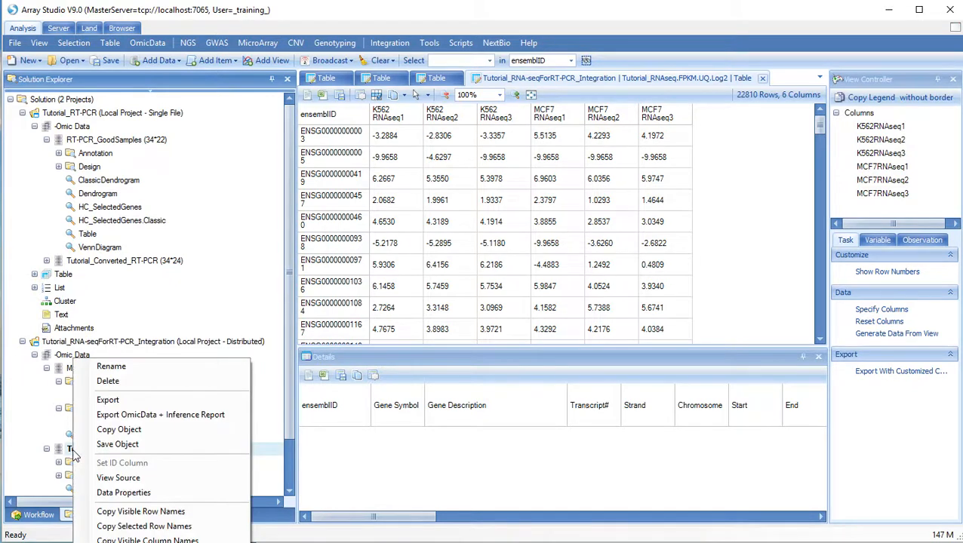
{"action": "left_click", "coordinate": [113, 430]}
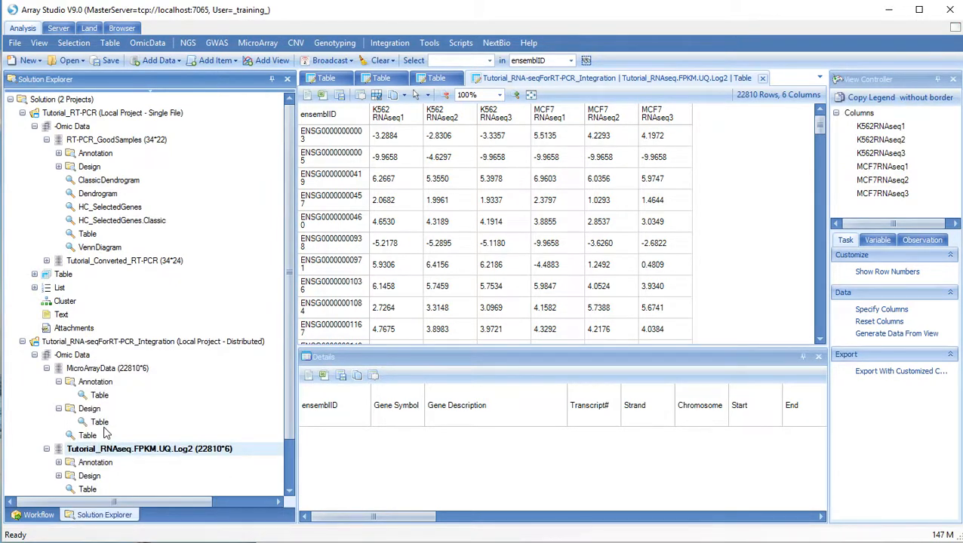
{"action": "right_click", "coordinate": [54, 127]}
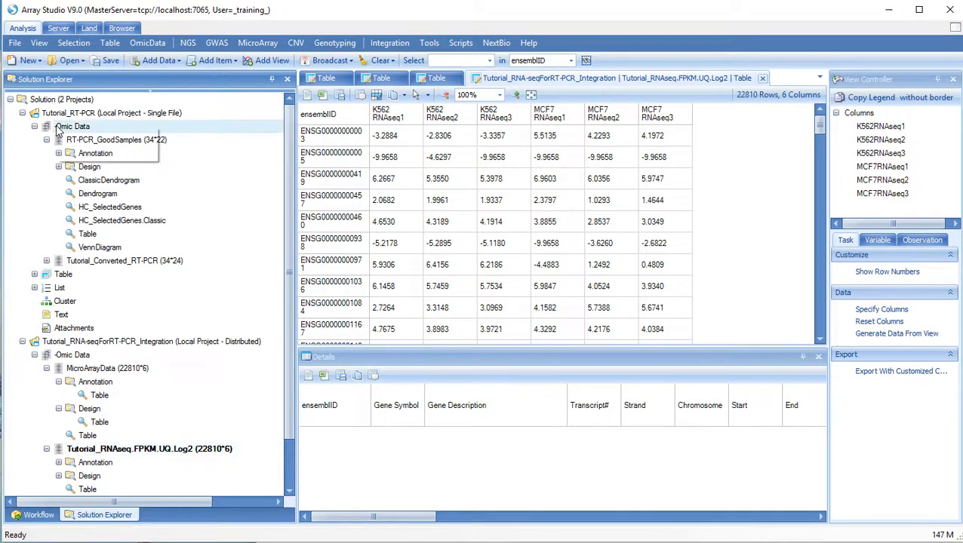
{"action": "left_click", "coordinate": [54, 127]}
{"action": "right_click", "coordinate": [56, 117]}
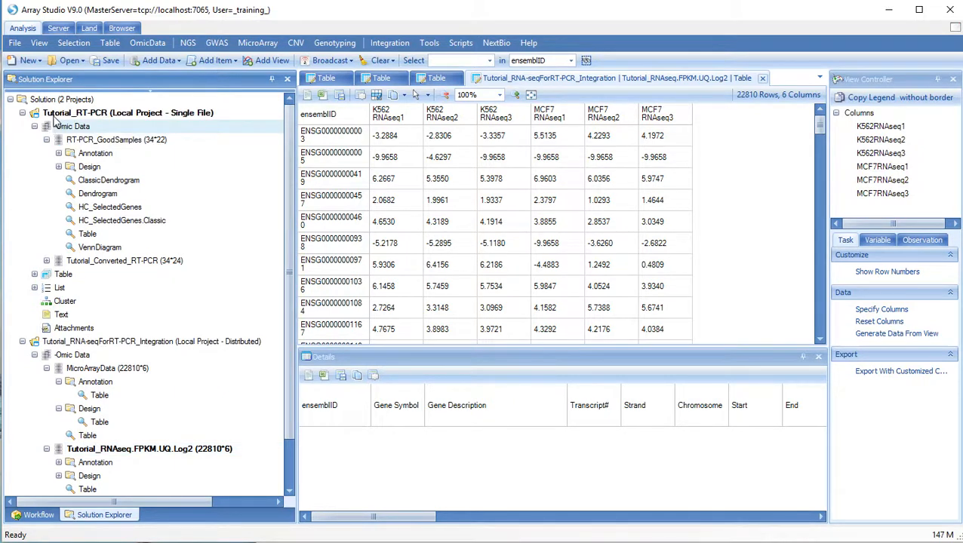
{"action": "left_click", "coordinate": [79, 139]}
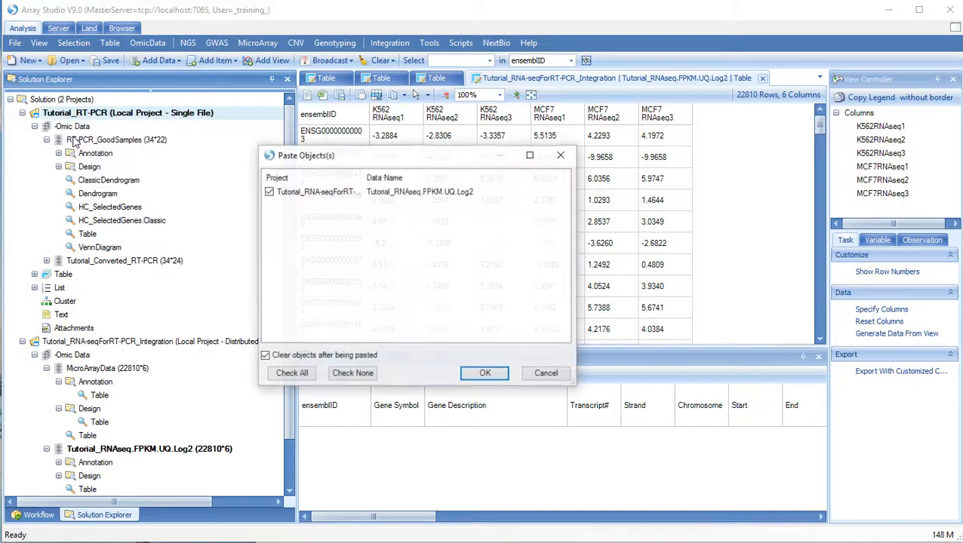
{"action": "left_click", "coordinate": [487, 375]}
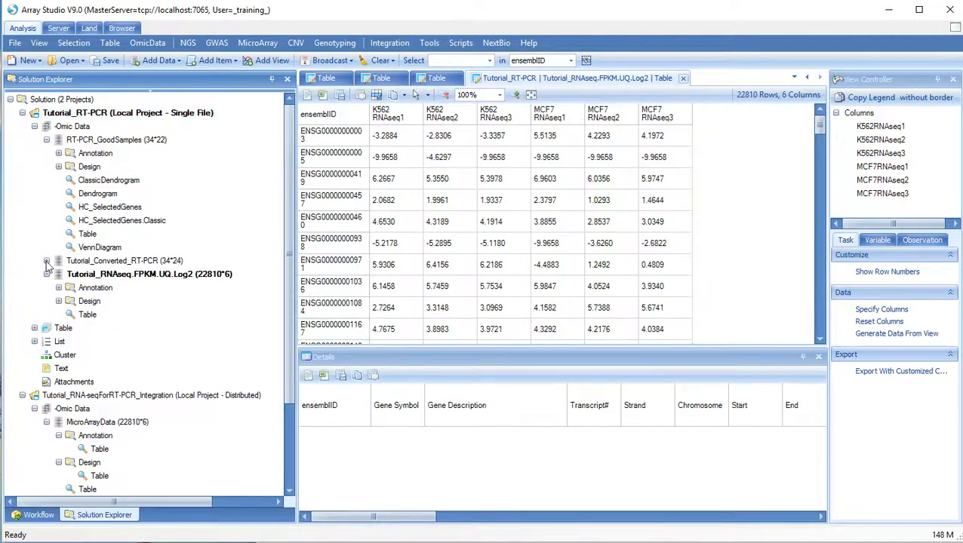
Remove the Tutorial_RNA-seqForRT-PCR_Integration project from the solution, saving it on closing
{"action": "right_click", "coordinate": [81, 401]}
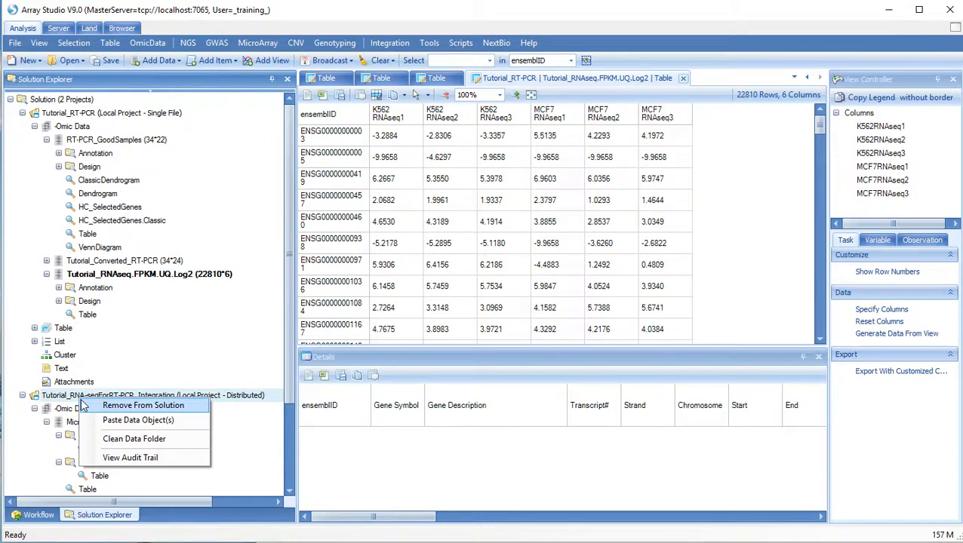
{"action": "left_click", "coordinate": [84, 406]}
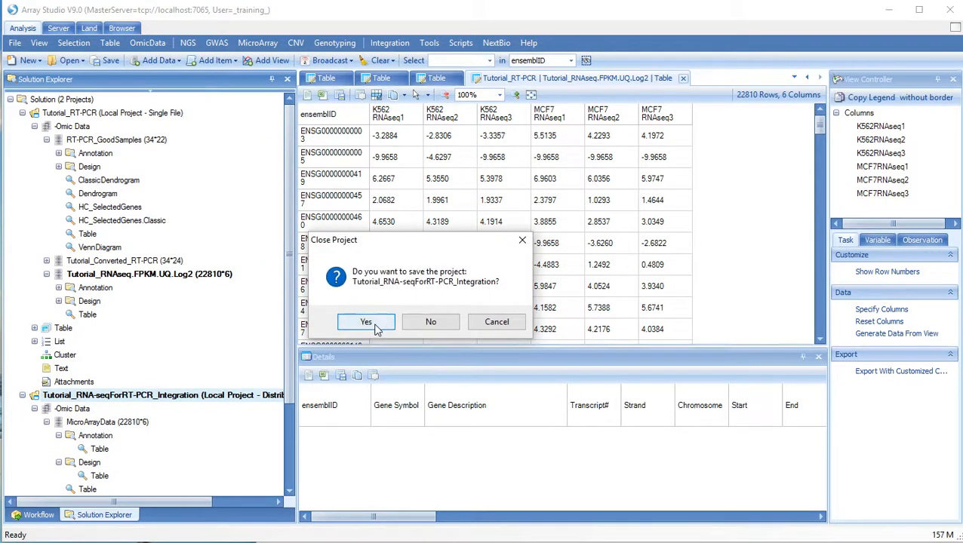
{"action": "left_click", "coordinate": [375, 326]}
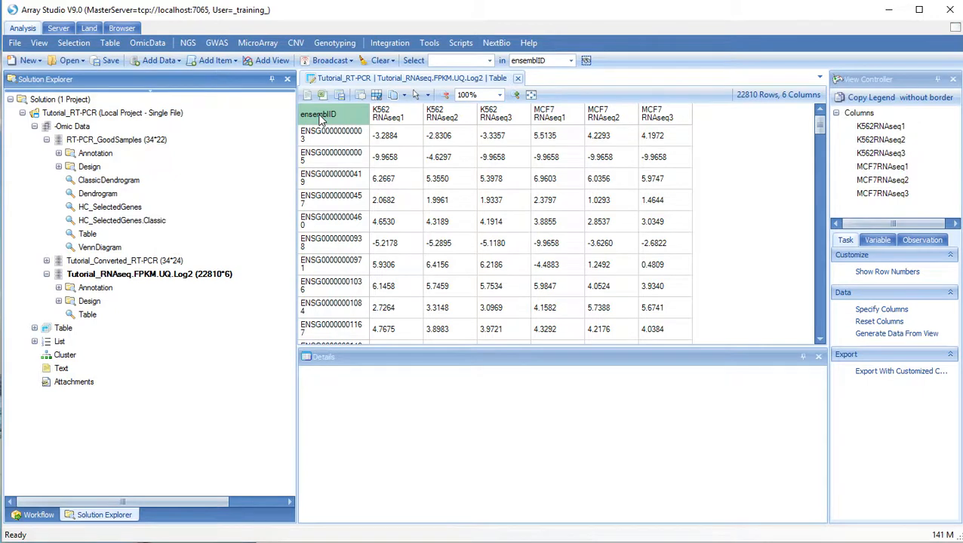
Set up a MicroArray/MicroArray integration with Tutorial_RNAseq.FPKM.UQ.Log2 as the first data and Tutorial_Converted_RT-PCR as the second
{"action": "left_click", "coordinate": [382, 43]}
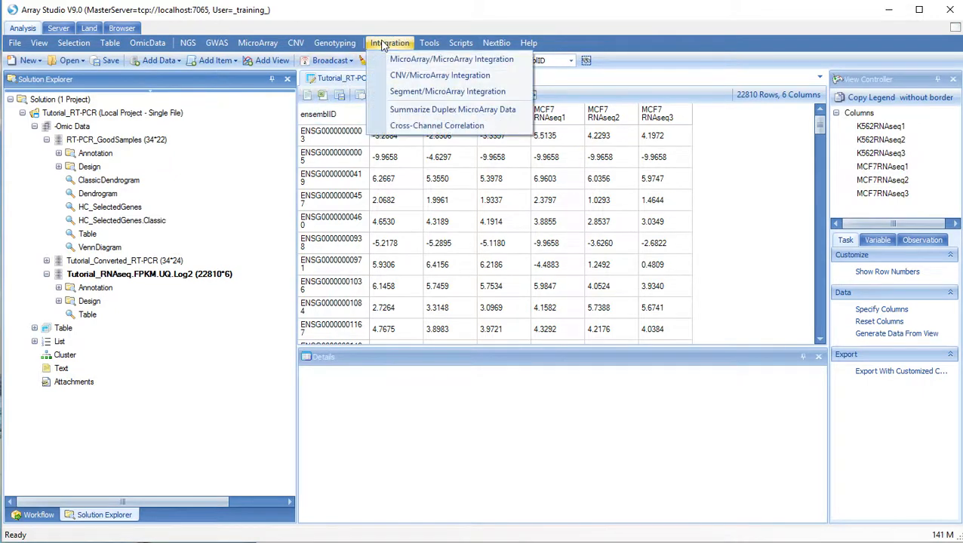
{"action": "left_click", "coordinate": [416, 65]}
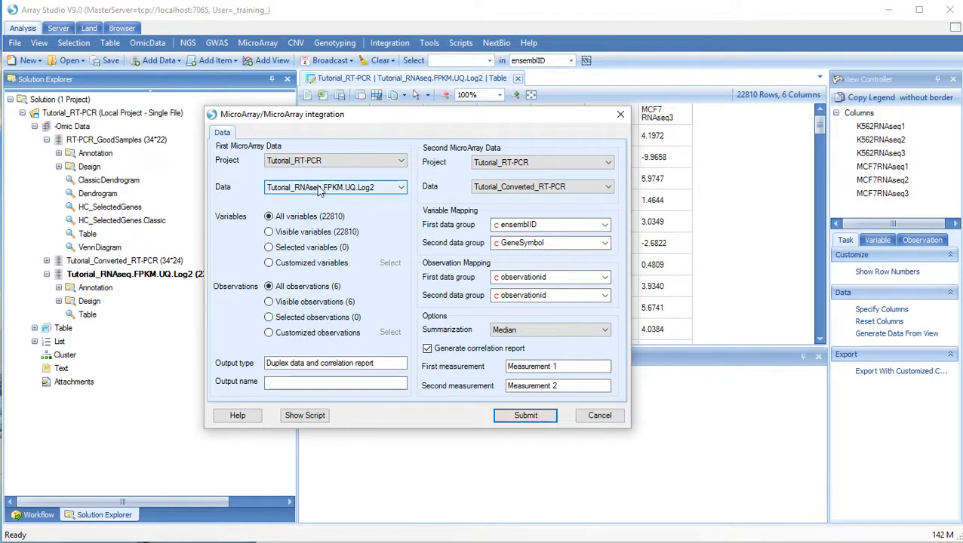
{"action": "left_click", "coordinate": [497, 195]}
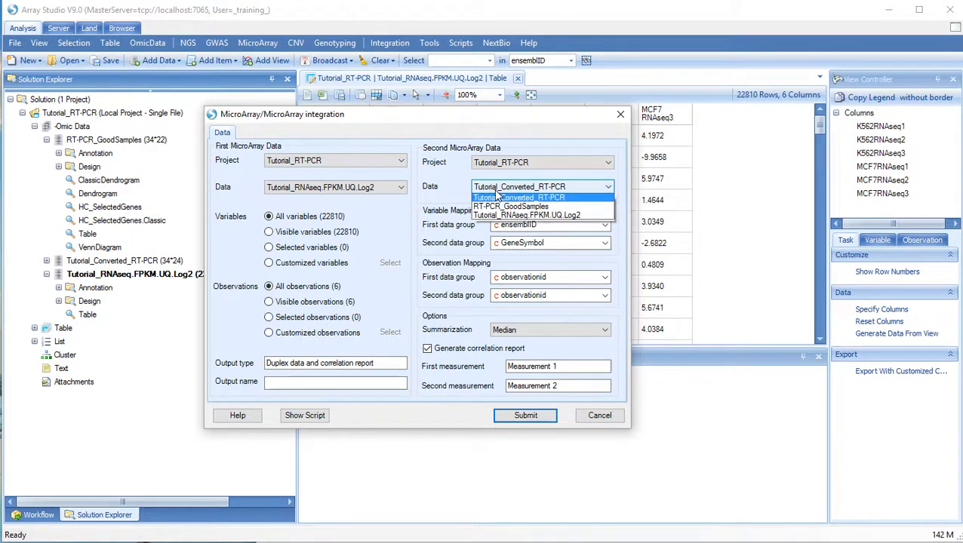
{"action": "left_click", "coordinate": [497, 195]}
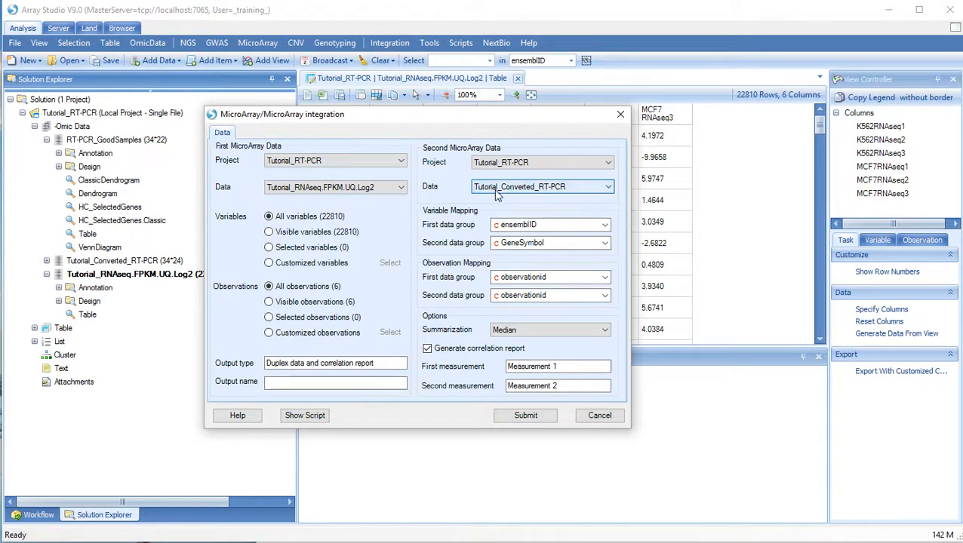
Name the integration output RNA-seq_RT-PCR_Integration and label the first and second measurements RNAseq.fpkm.log2 and RT-PCR.deltaCt
{"action": "left_click", "coordinate": [289, 382]}
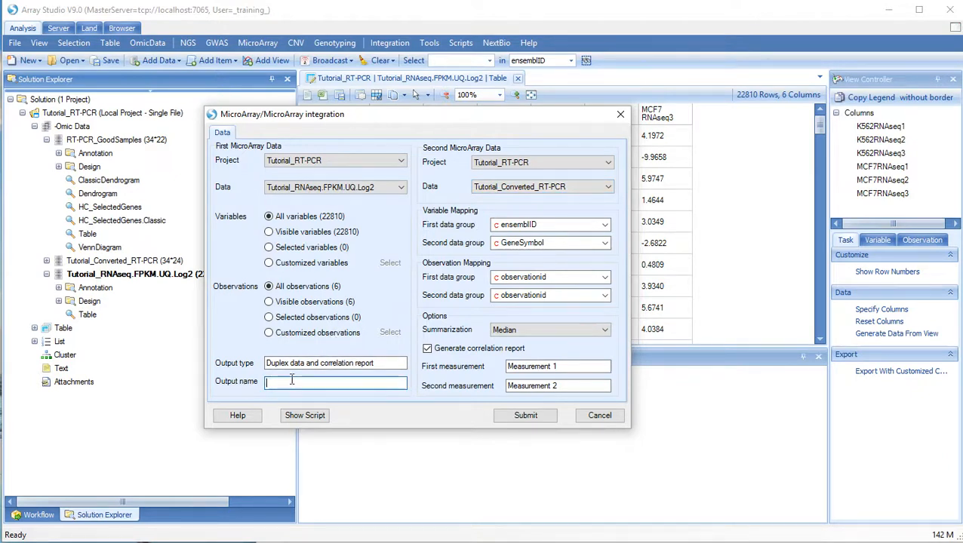
{"action": "type", "text": "RNA-seq_RT-PCR_Integration"}
{"action": "left_click", "coordinate": [570, 366]}
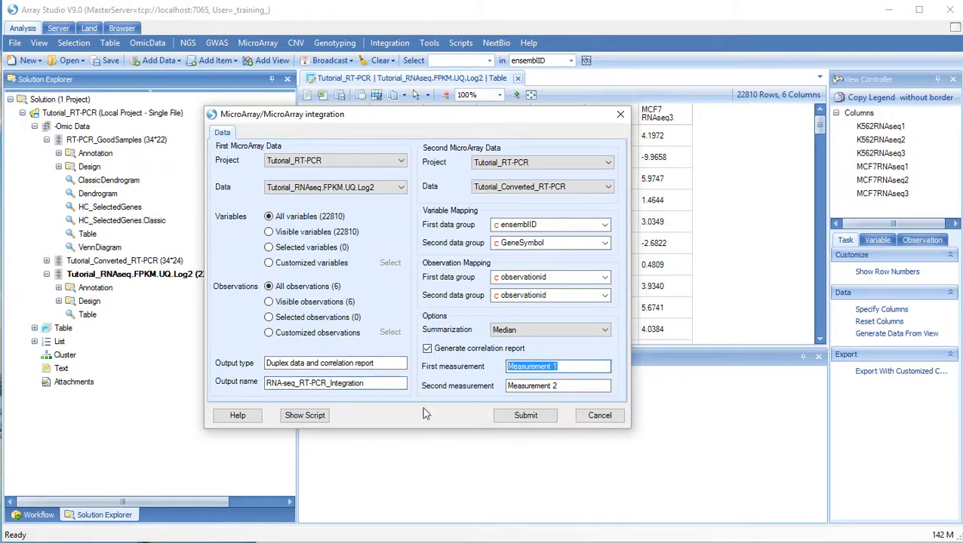
{"action": "type", "text": "R"}
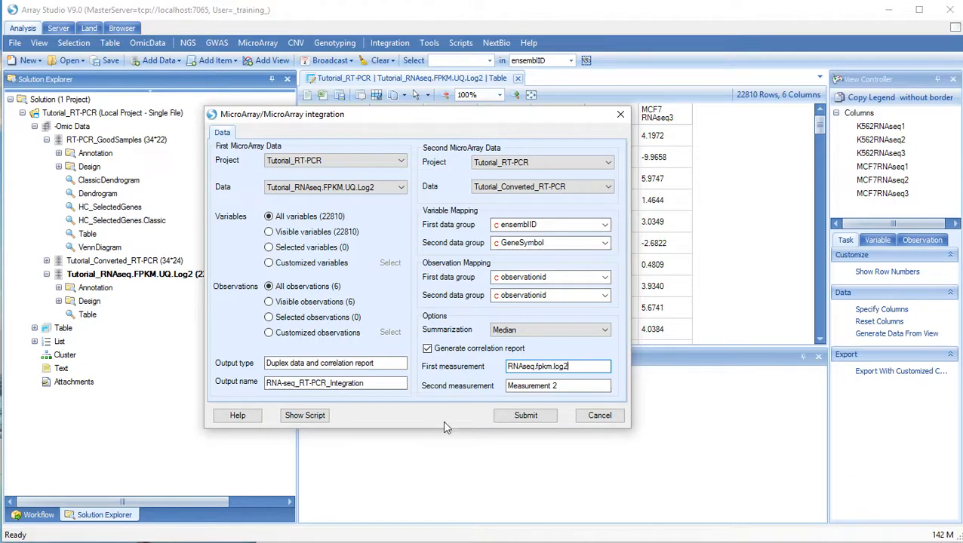
{"action": "type", "text": "NAseq.fpkm.log2"}
{"action": "key", "text": "Tab"}
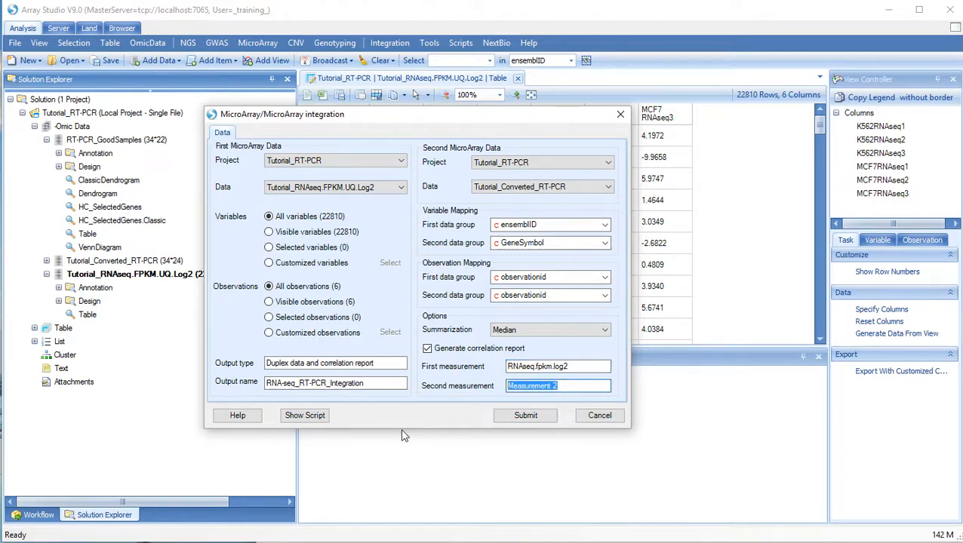
{"action": "type", "text": "RT-PCR.deltaCt"}
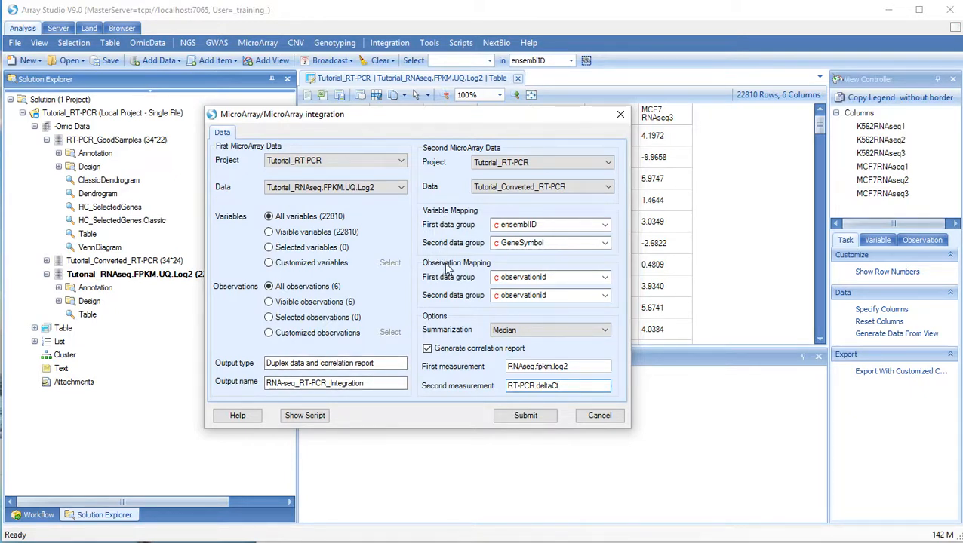
Map variables from ensemblID to EnsemblID and observations from MatchToRT-PCR to observationid, and submit the integration
{"action": "left_click", "coordinate": [509, 226]}
{"action": "left_click", "coordinate": [512, 228]}
{"action": "left_click", "coordinate": [520, 243]}
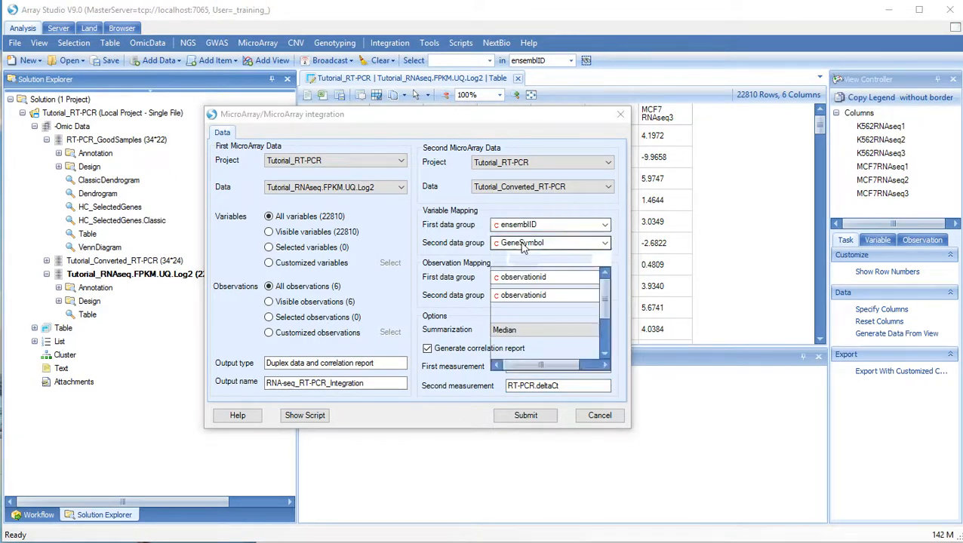
{"action": "left_click", "coordinate": [536, 288]}
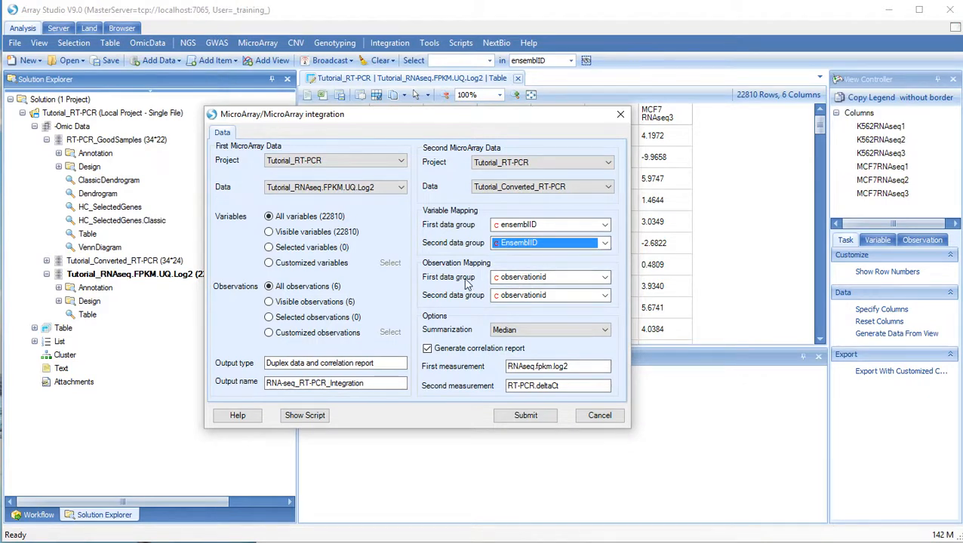
{"action": "left_click", "coordinate": [509, 278]}
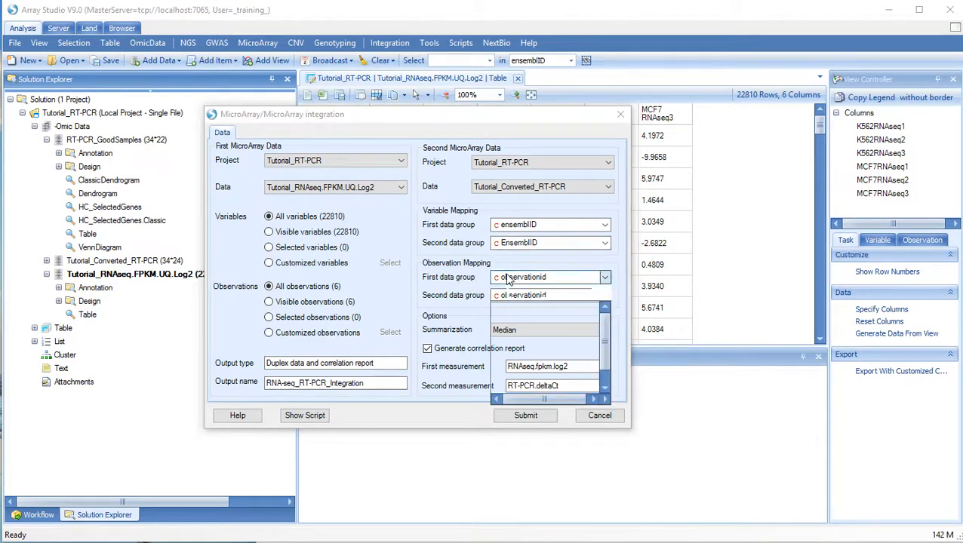
{"action": "left_click", "coordinate": [534, 376]}
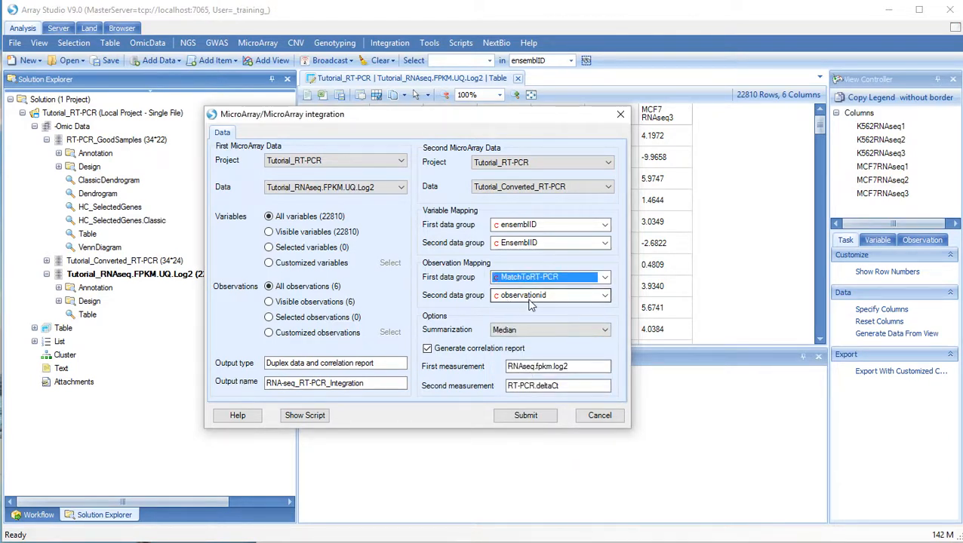
{"action": "left_click", "coordinate": [514, 419]}
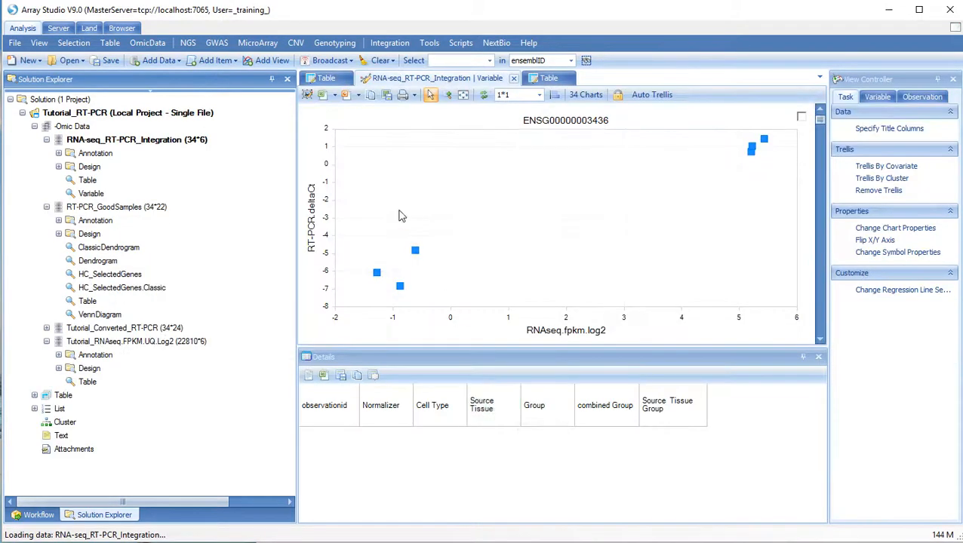
Color the symbols of the RNA-seq_RT-PCR_Integration variable plot categorically by Source Tissue
{"action": "left_click", "coordinate": [377, 273]}
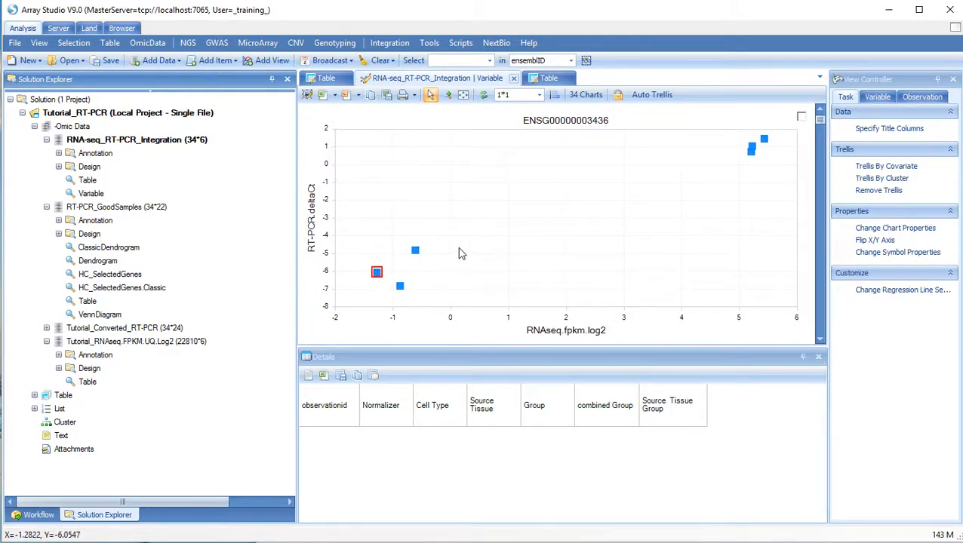
{"action": "left_click", "coordinate": [892, 252]}
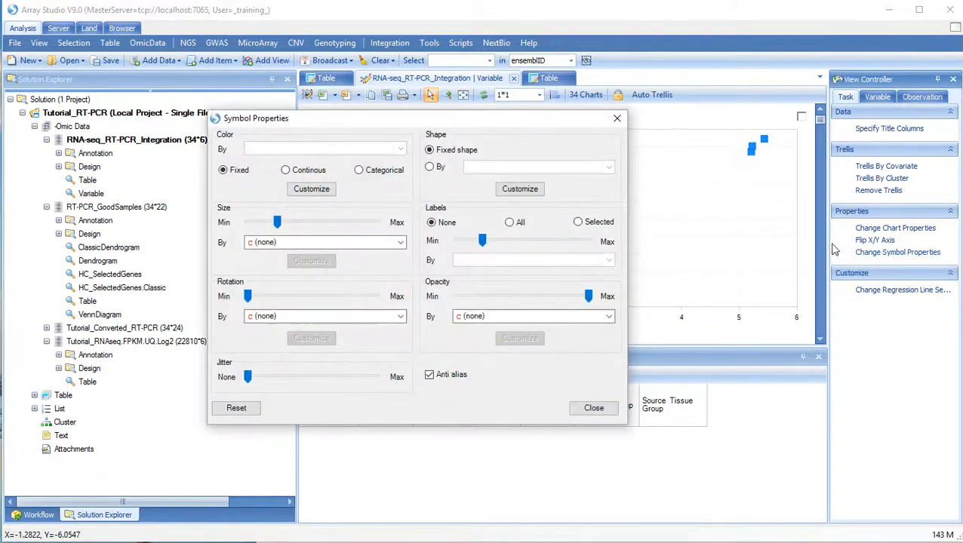
{"action": "left_click", "coordinate": [359, 170]}
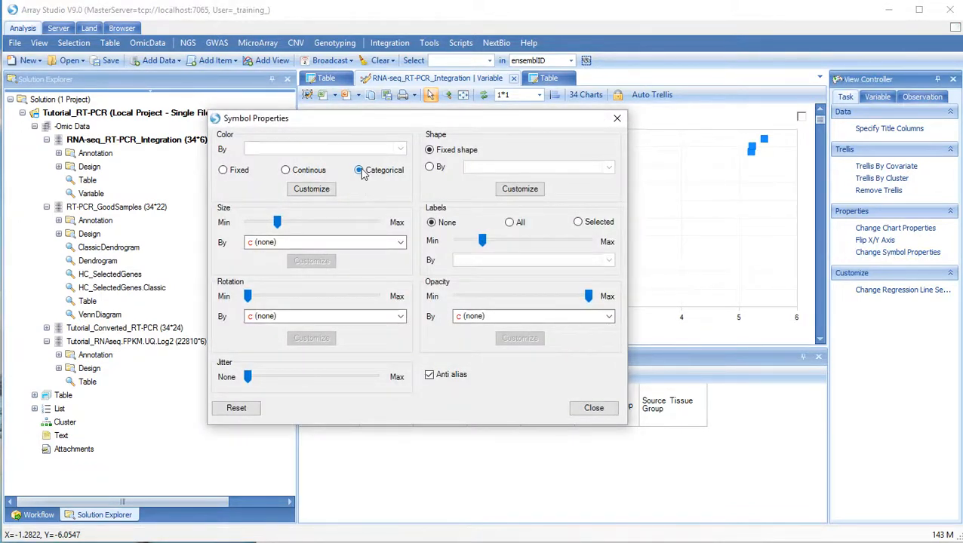
{"action": "left_click", "coordinate": [402, 152]}
{"action": "left_click", "coordinate": [306, 220]}
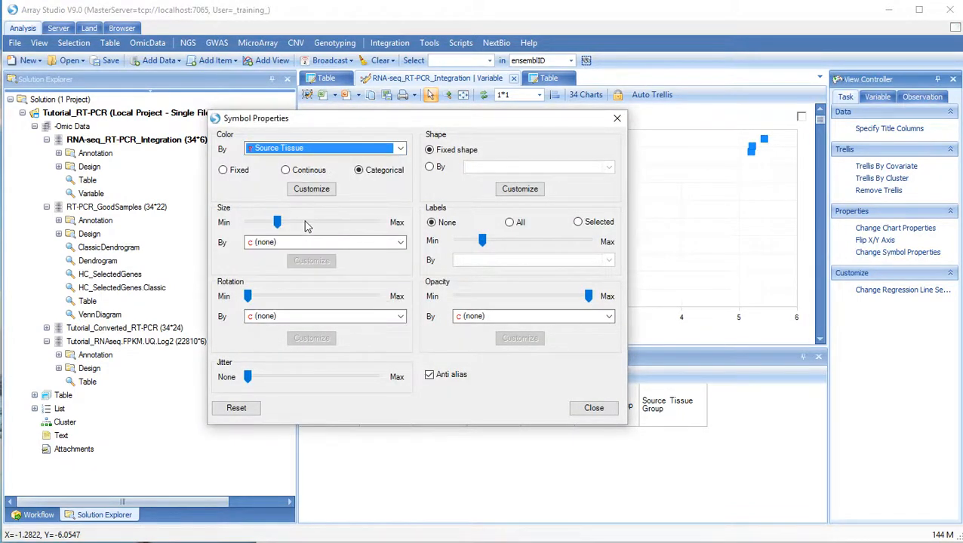
{"action": "left_click", "coordinate": [592, 408]}
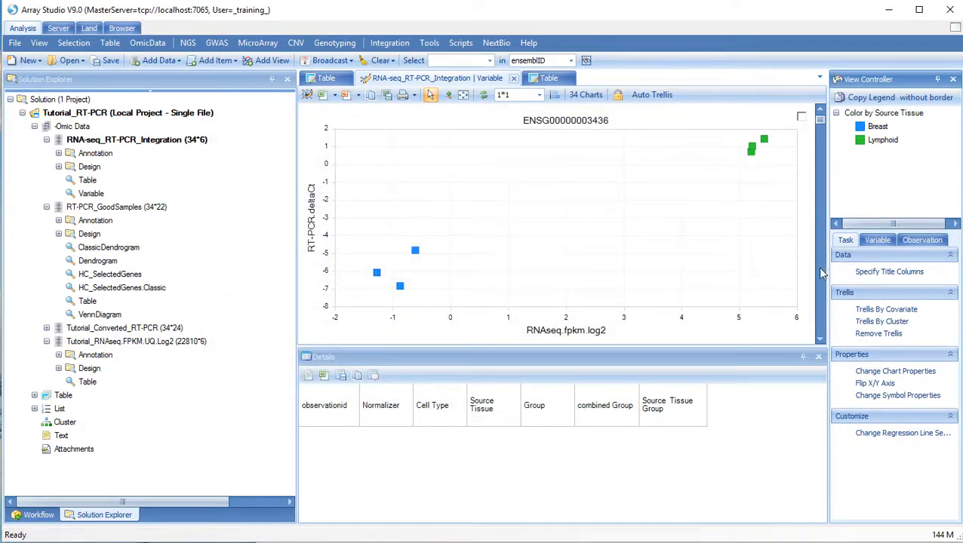
Set the regression line of the integration scatter plot to Line+Summary
{"action": "left_click", "coordinate": [870, 436]}
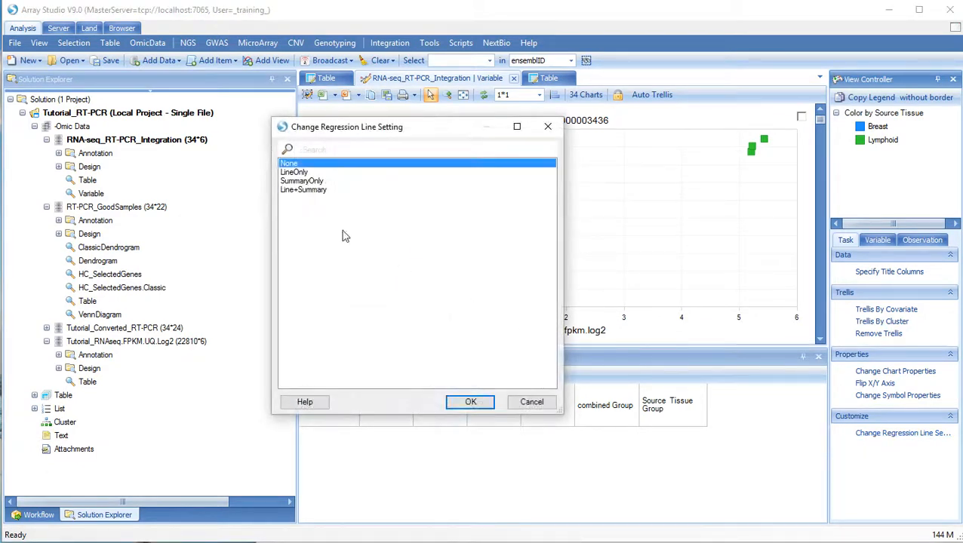
{"action": "left_click", "coordinate": [303, 189]}
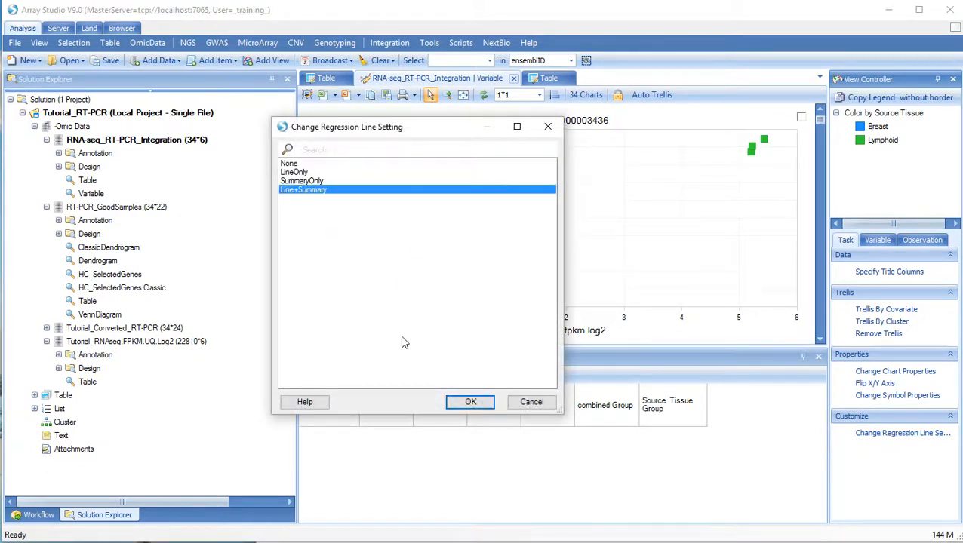
{"action": "left_click", "coordinate": [468, 401]}
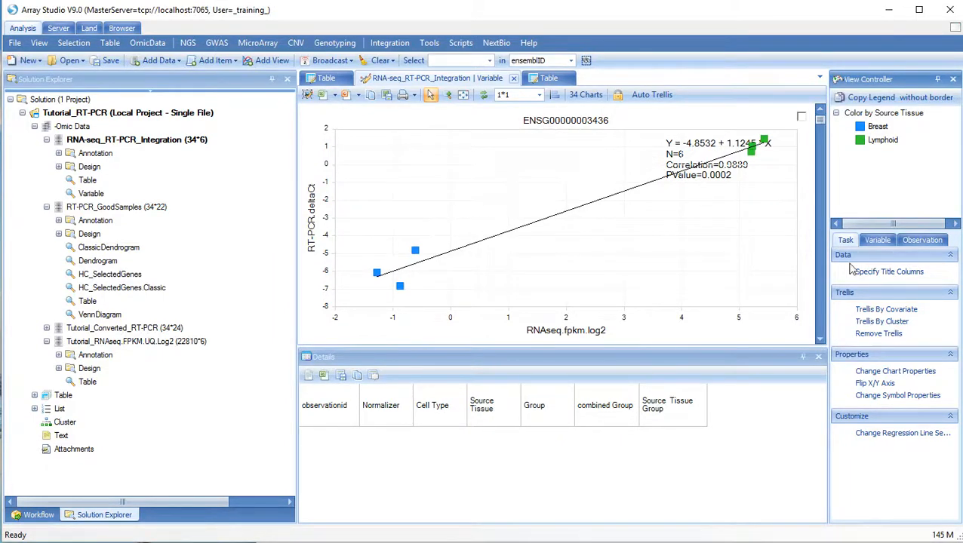
Use GeneSymbol instead of ensemblID as the title column of the integration charts
{"action": "left_click", "coordinate": [872, 274]}
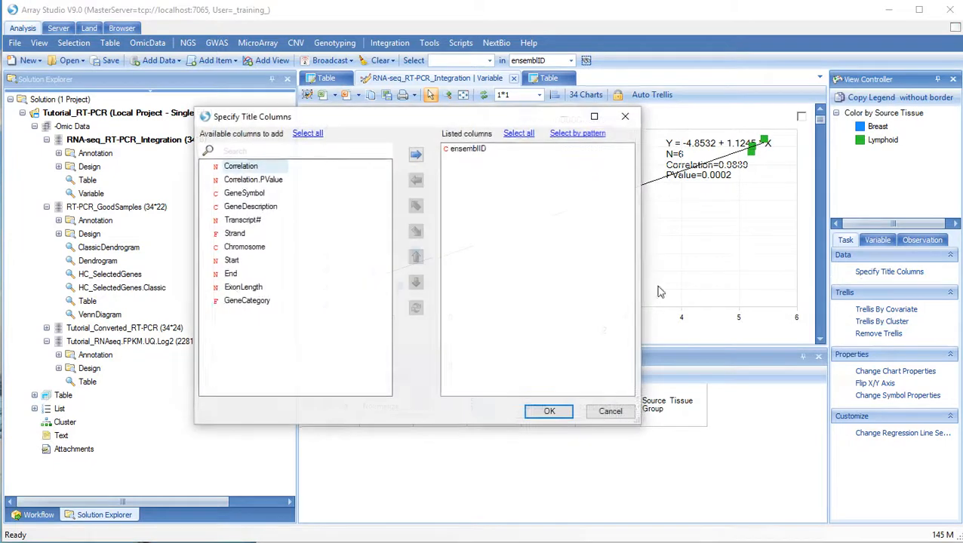
{"action": "left_click", "coordinate": [244, 193]}
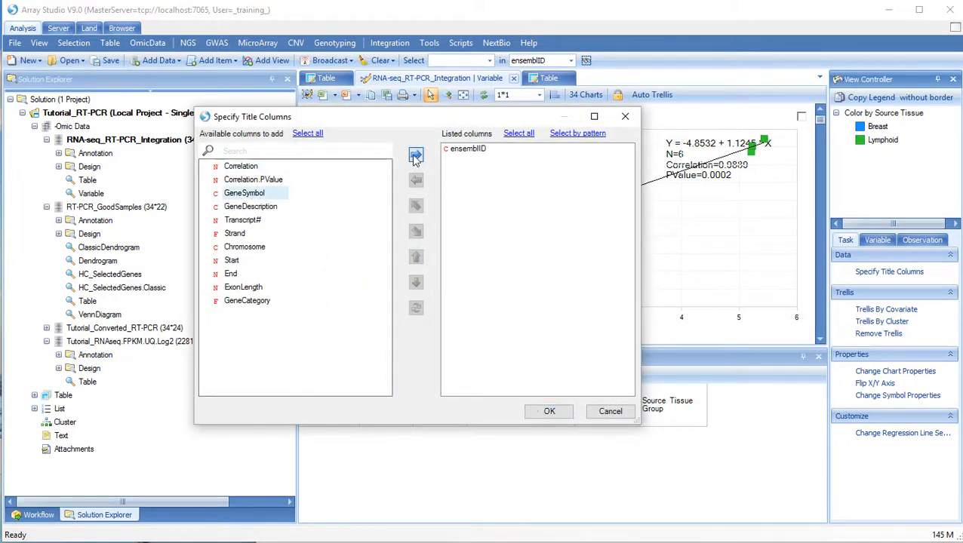
{"action": "left_click", "coordinate": [416, 154]}
{"action": "left_click", "coordinate": [464, 149]}
{"action": "left_click", "coordinate": [416, 179]}
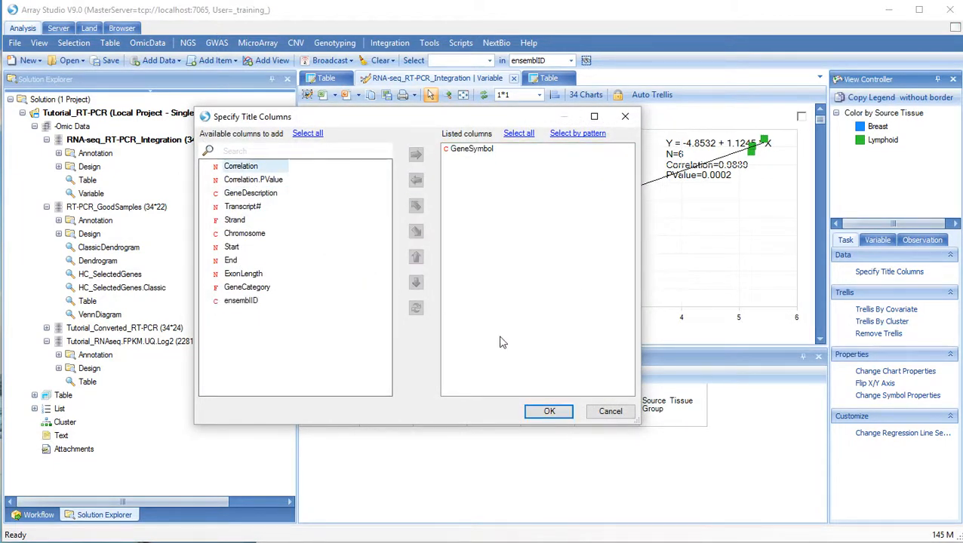
{"action": "left_click", "coordinate": [551, 411]}
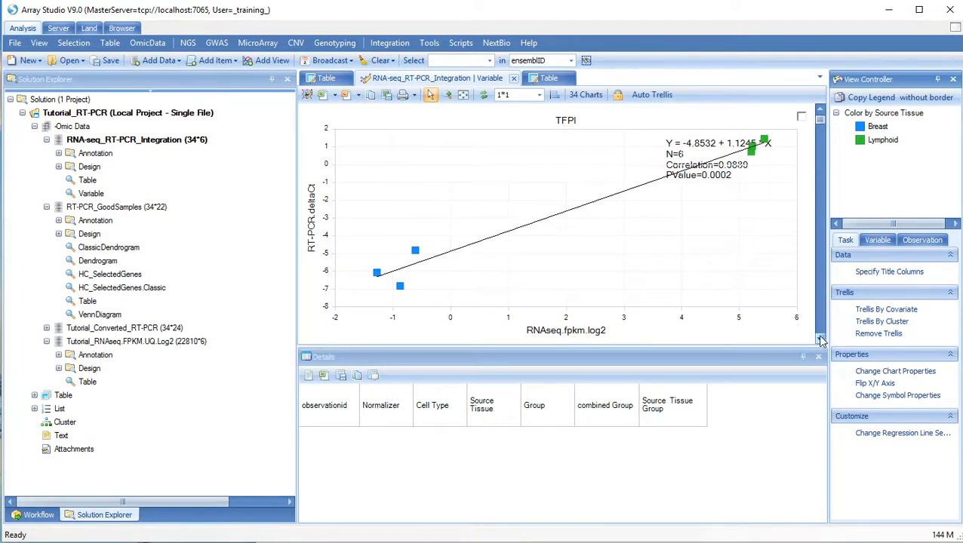
Examine the details of the highest Lymphoid point in the TFPI chart and compare the RNA-seq versus RT-PCR correlation across the gene charts
{"action": "left_click", "coordinate": [765, 142]}
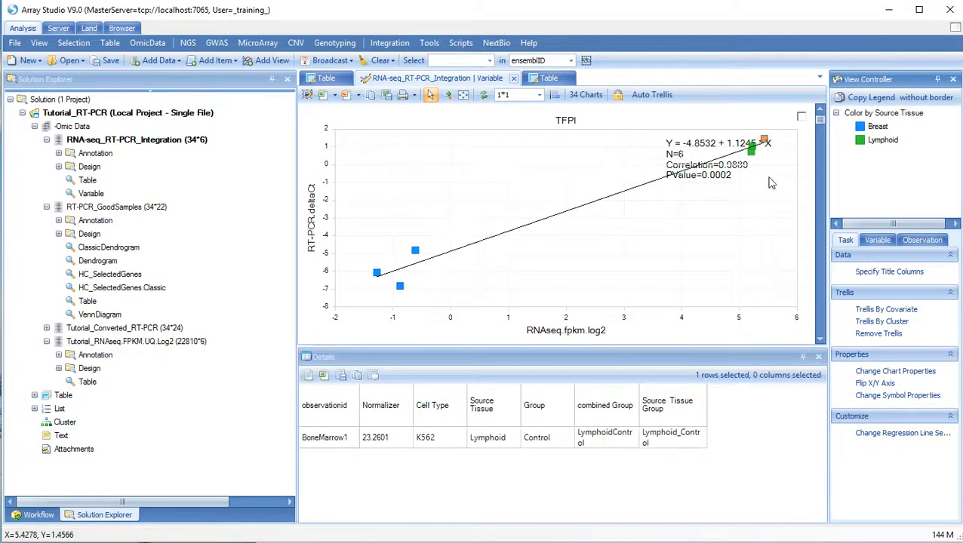
{"action": "left_click", "coordinate": [820, 340]}
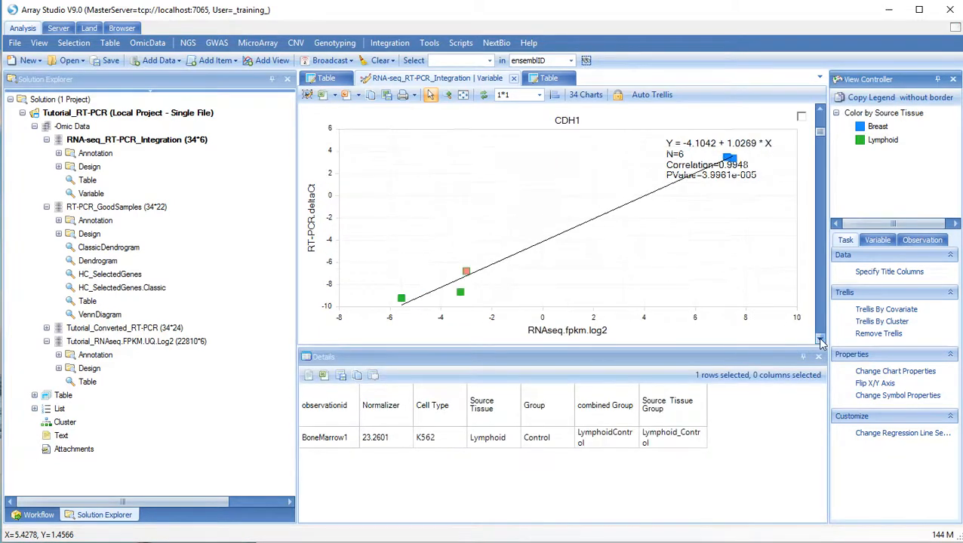
{"action": "left_click", "coordinate": [821, 341]}
{"action": "left_click", "coordinate": [820, 341]}
{"action": "left_click", "coordinate": [820, 341]}
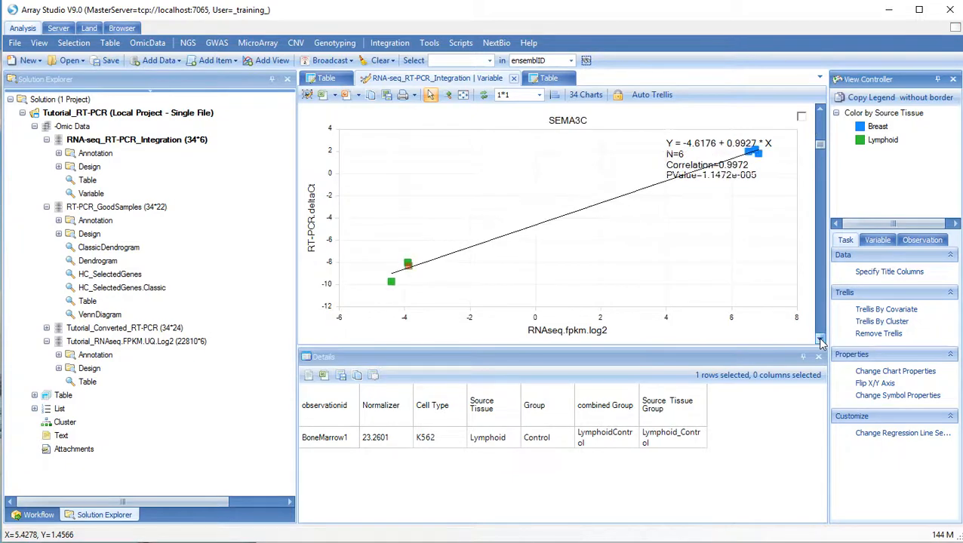
{"action": "left_click", "coordinate": [821, 341]}
{"action": "left_click", "coordinate": [821, 340]}
{"action": "left_click", "coordinate": [820, 340]}
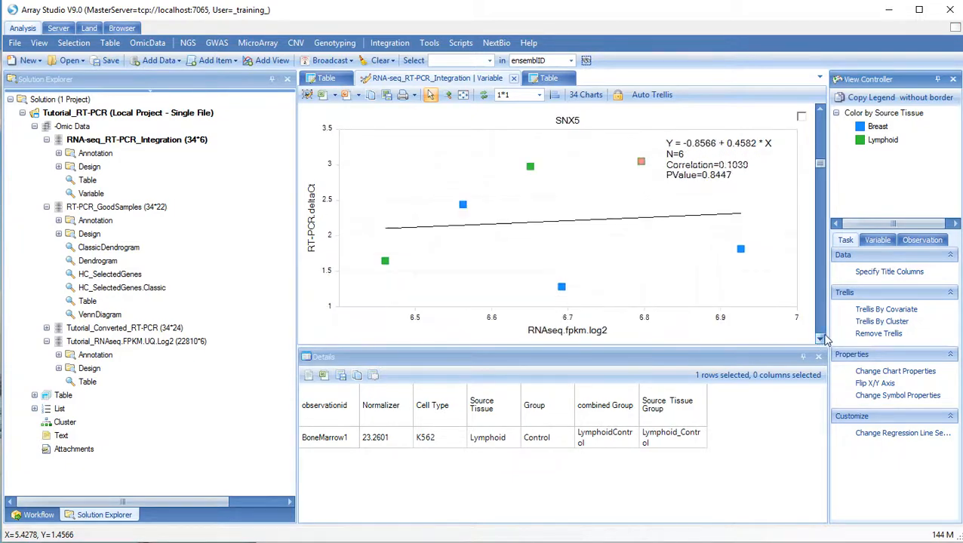
{"action": "left_click", "coordinate": [821, 108]}
{"action": "left_click", "coordinate": [820, 108]}
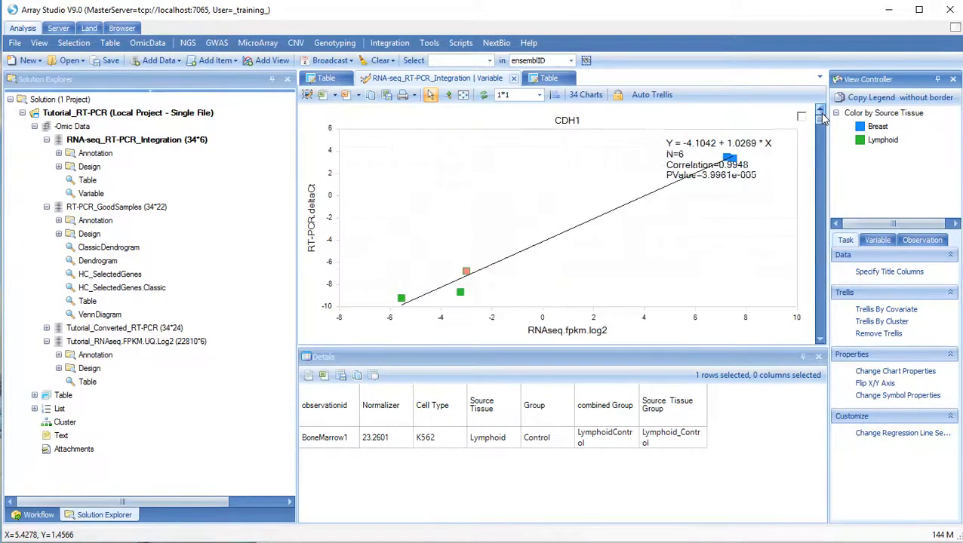